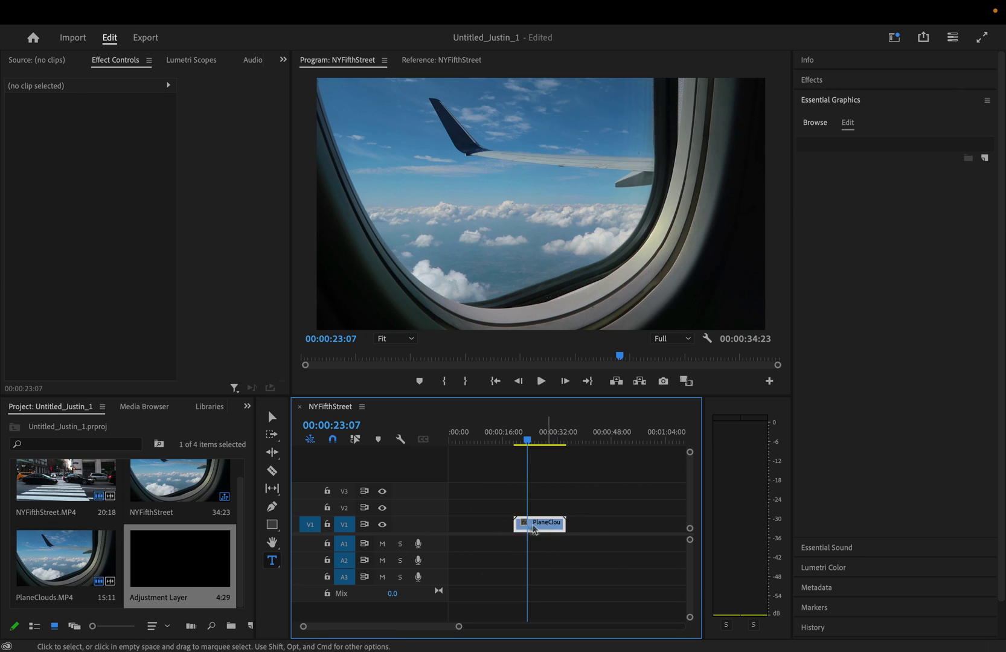
# Slide the PlaneClouds clip to 0 on V1 and park the playhead inside it.
pyautogui.moveTo(534, 530); pyautogui.dragTo(471, 530)
pyautogui.click(455, 425)
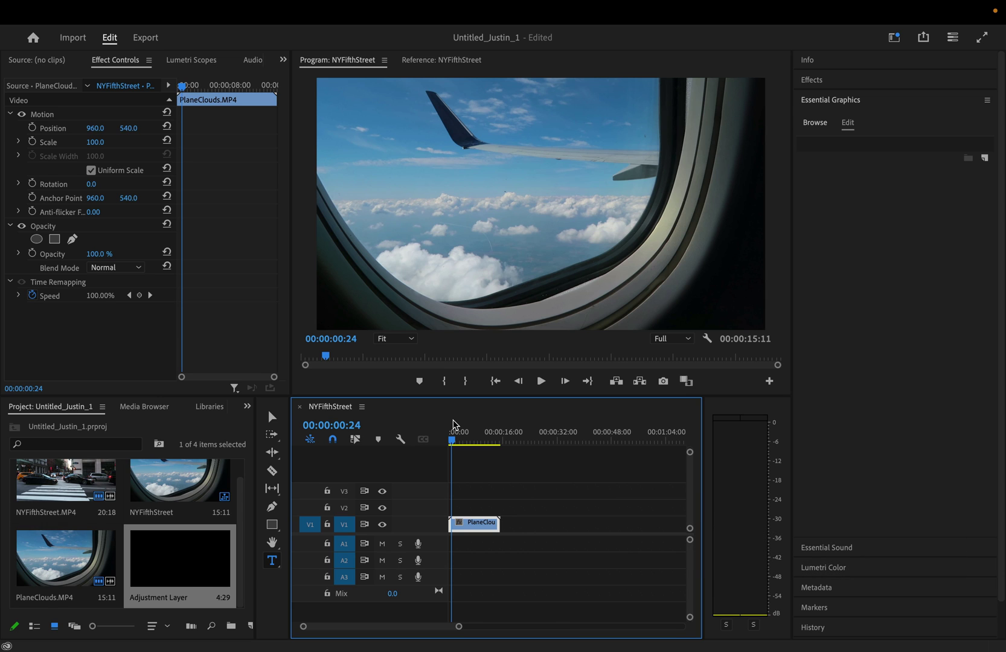
# Type a 'VELOCITY' title over the airplane footage in the Program Monitor.
pyautogui.click(421, 225)
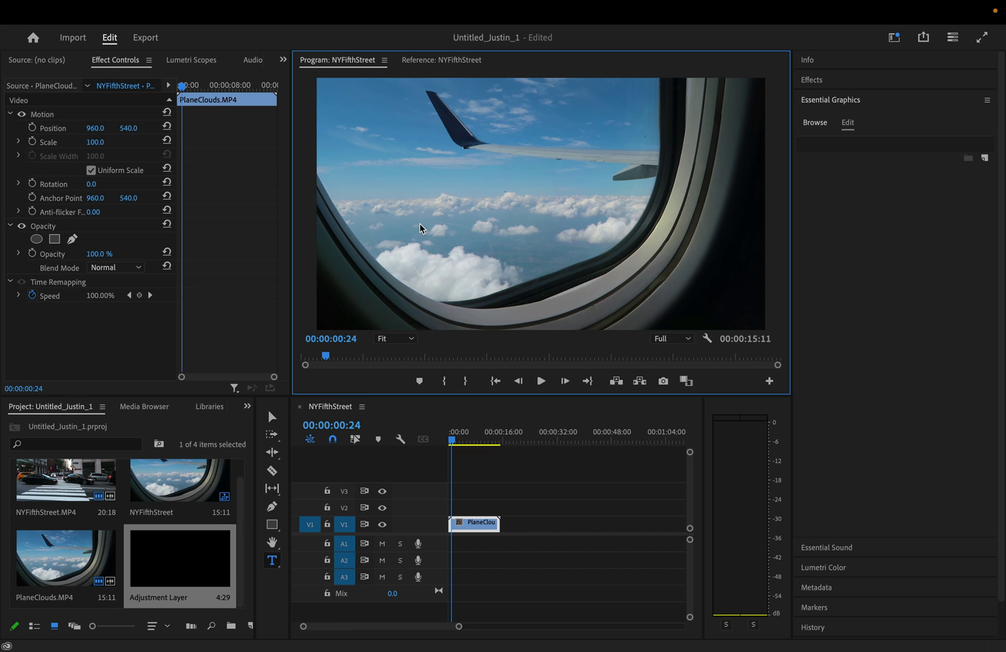
pyautogui.write('VELOCITY')
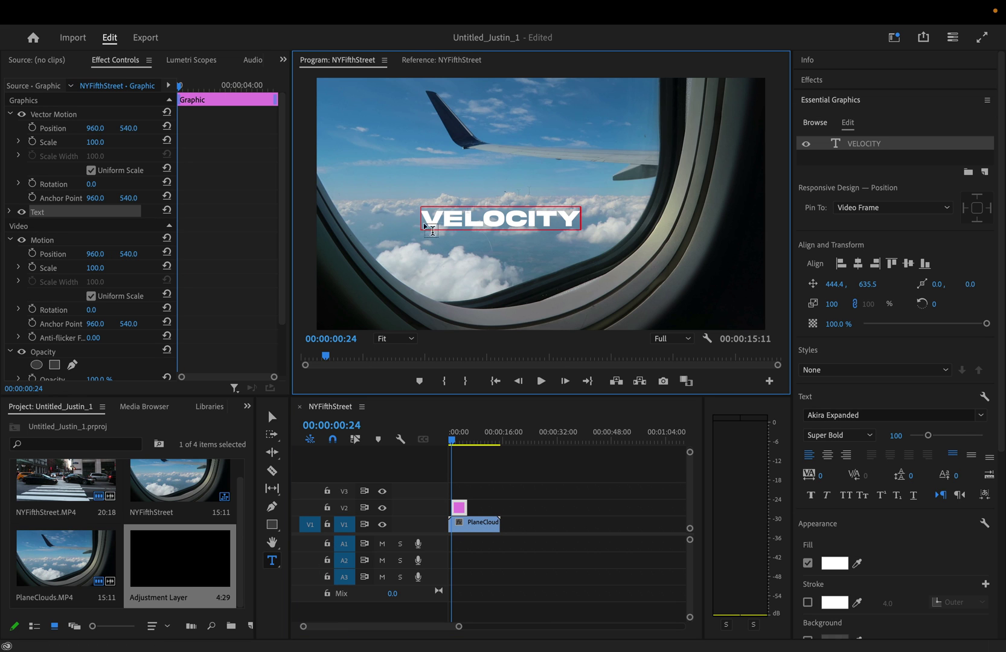
pyautogui.click(849, 100)
# Keep the title in Akira Expanded and align its clip to the sequence start.
pyautogui.click(845, 101)
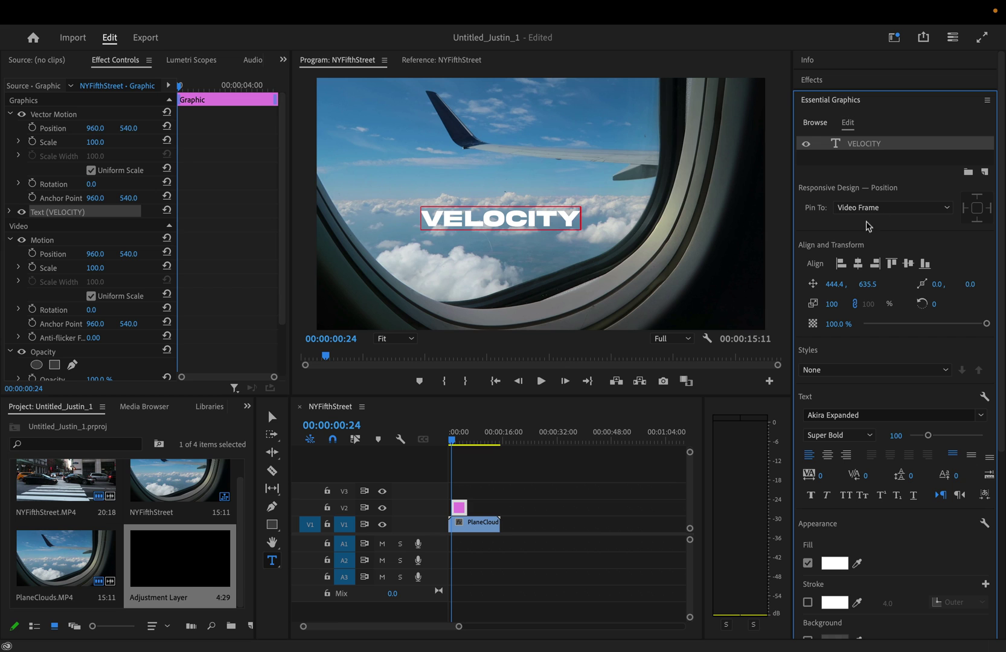
pyautogui.click(836, 416)
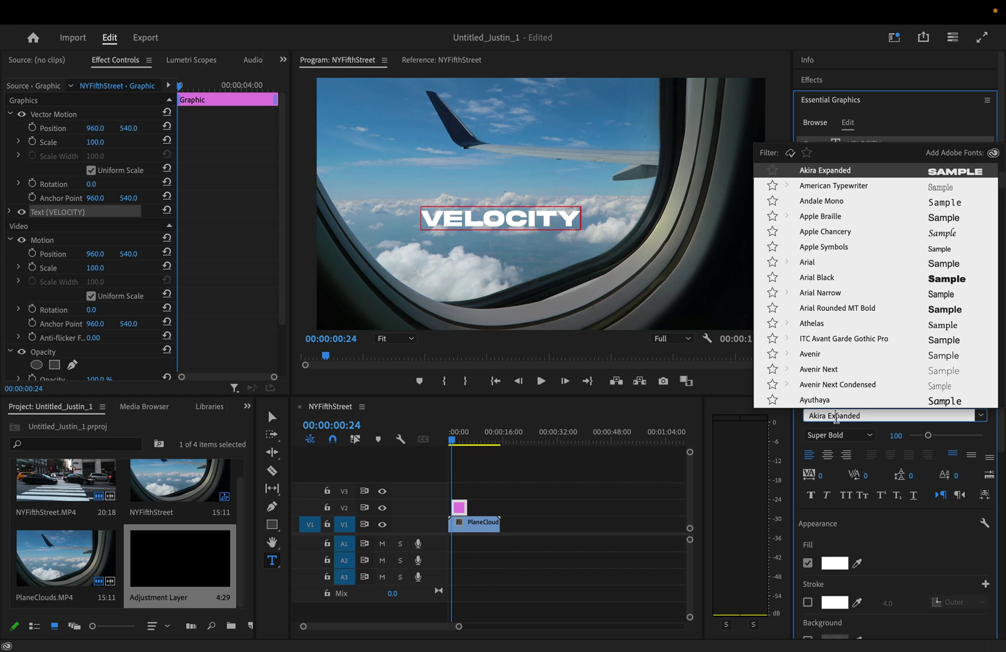
pyautogui.click(460, 501)
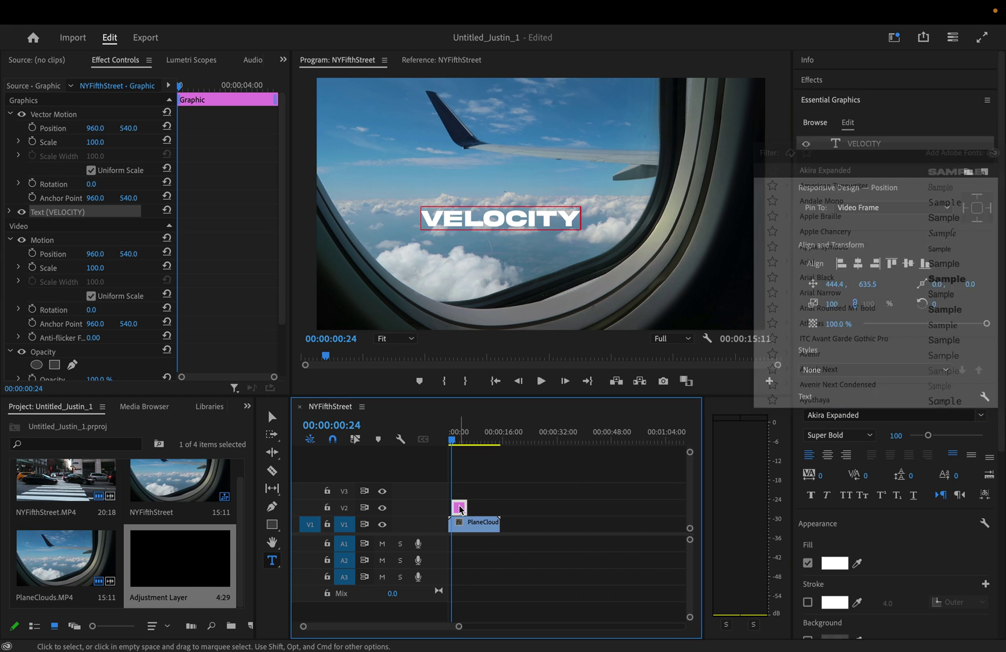
pyautogui.moveTo(462, 500); pyautogui.dragTo(460, 502)
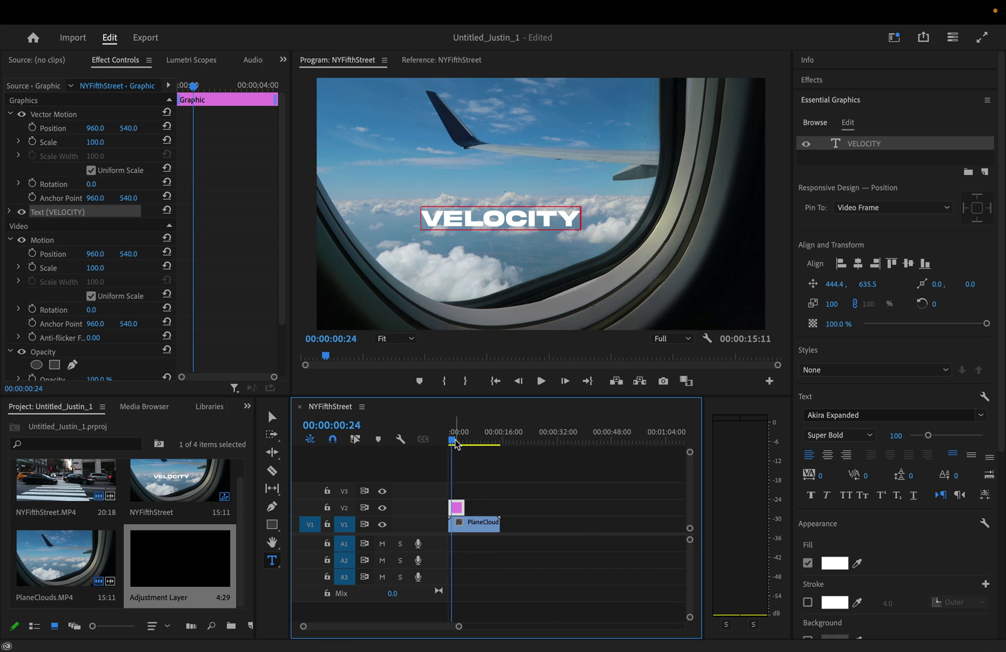
pyautogui.moveTo(458, 439); pyautogui.dragTo(433, 441)
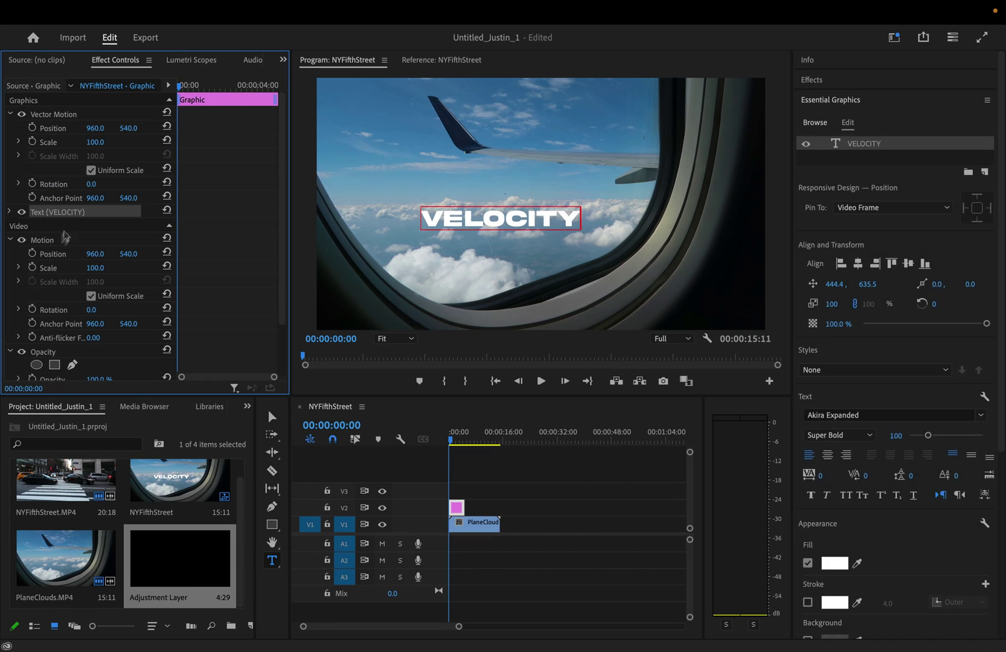
# Keyframe the title's Position with VELOCITY off-screen left at -220.8, 540.
pyautogui.click(32, 255)
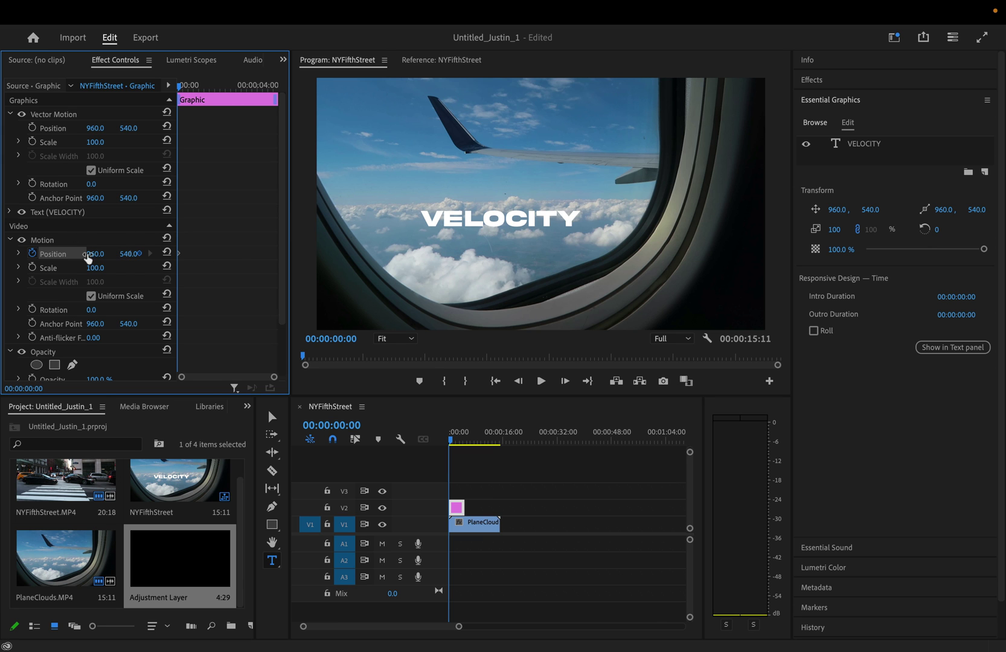
pyautogui.moveTo(94, 254); pyautogui.dragTo(85, 254)
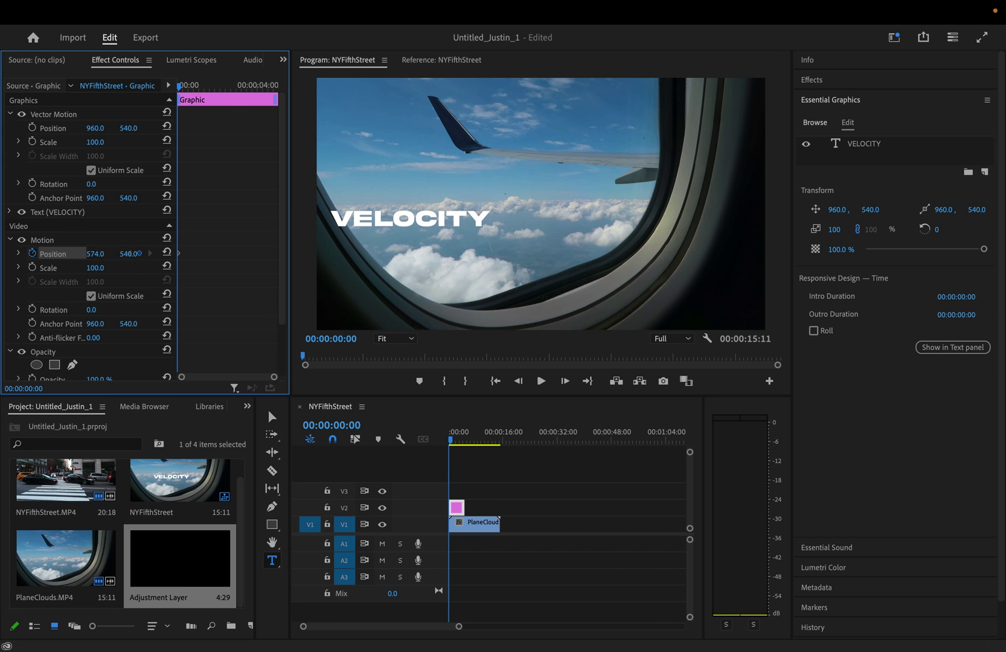
pyautogui.click(52, 244)
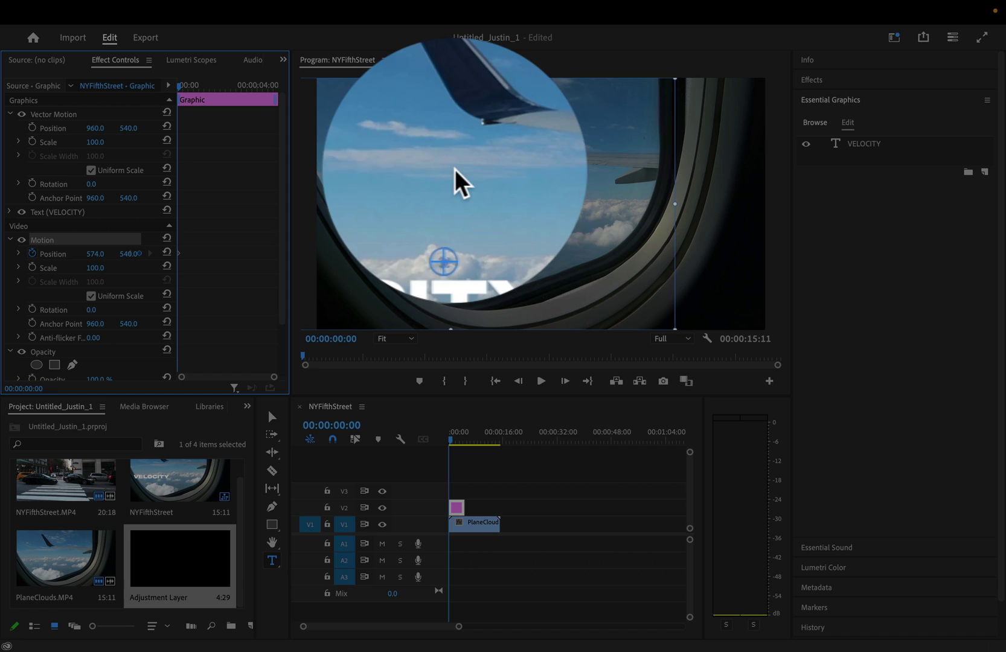
pyautogui.moveTo(600, 218); pyautogui.dragTo(414, 218)
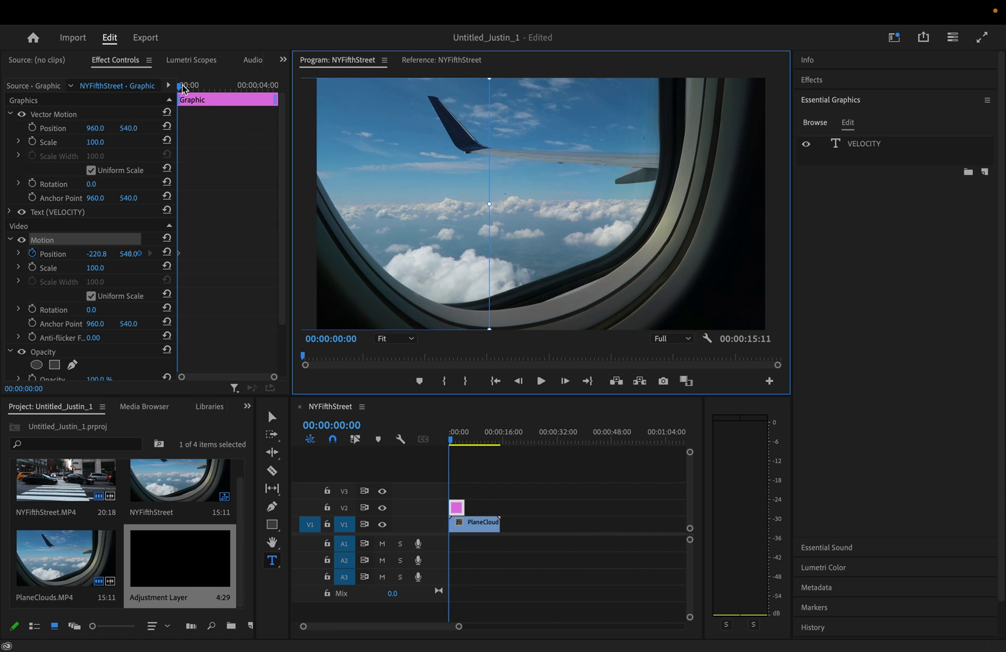
# At 18 frames, add a Position keyframe placing VELOCITY right of centre at 1105.3, 540.
pyautogui.moveTo(183, 88); pyautogui.dragTo(191, 87)
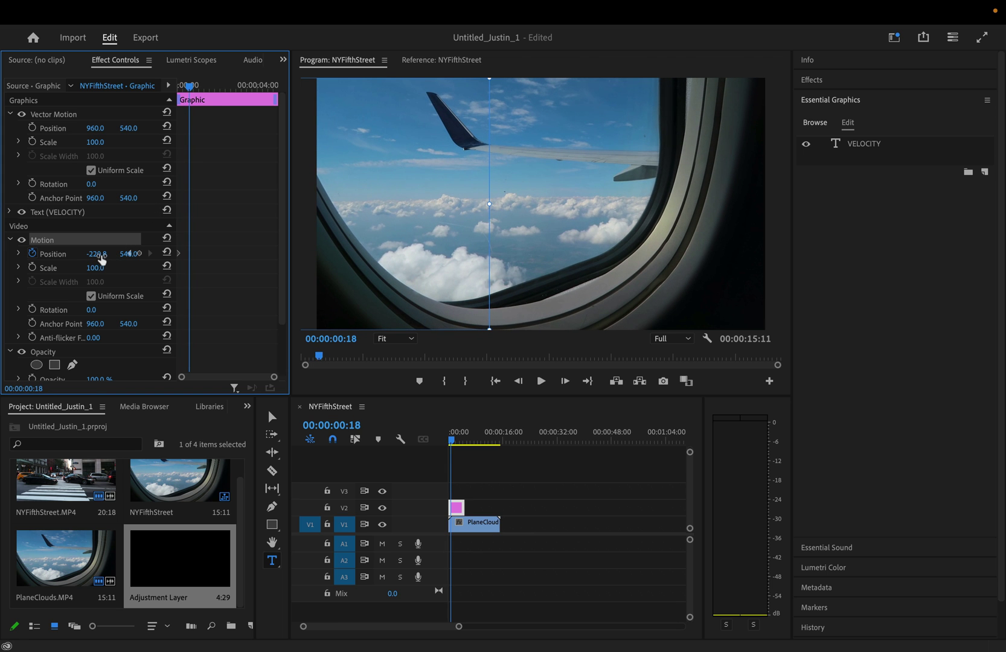
pyautogui.click(167, 253)
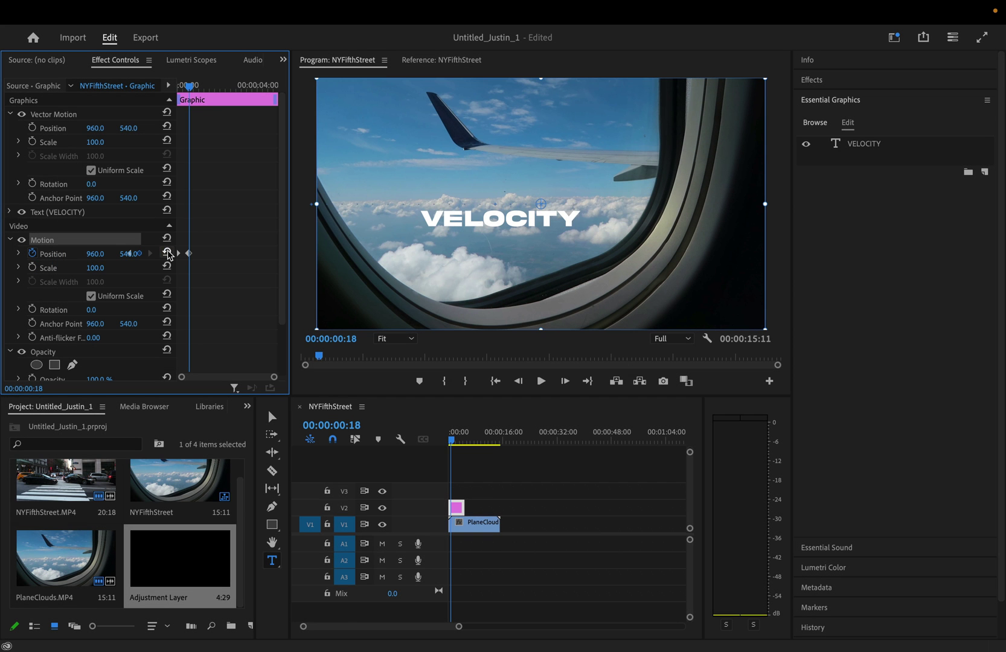
pyautogui.click(486, 233)
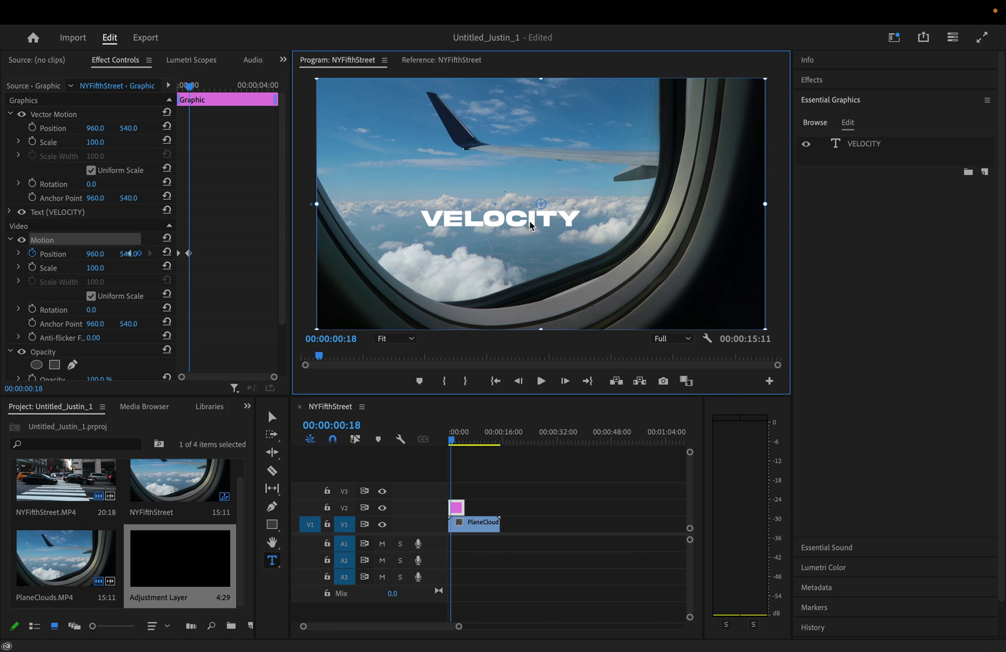
pyautogui.moveTo(531, 225)
pyautogui.mouseDown()
pyautogui.moveTo(565, 225)
pyautogui.moveTo(528, 220)
pyautogui.mouseUp()
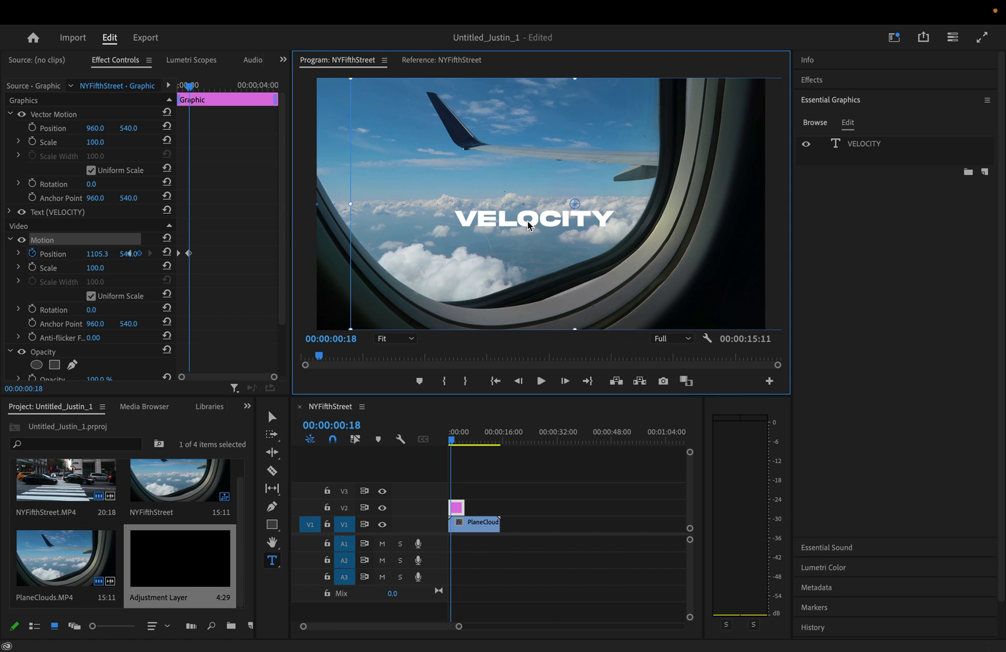
# Preview the slide-in, nudge the second keyframe slightly later, and replay it.
pyautogui.click(189, 104)
pyautogui.press('Home')
pyautogui.press('space')
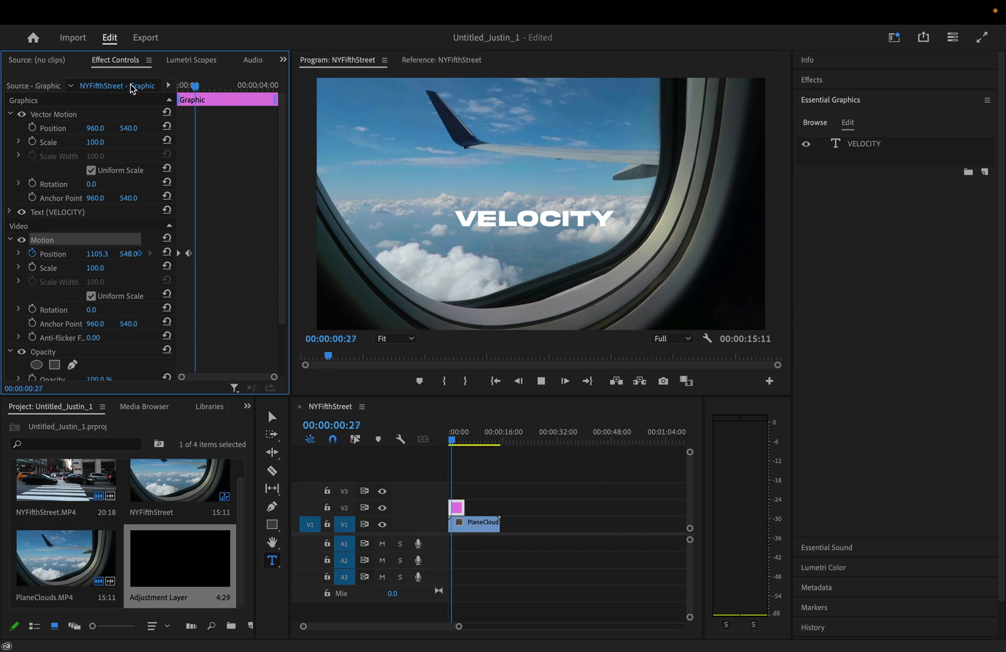
pyautogui.press('space')
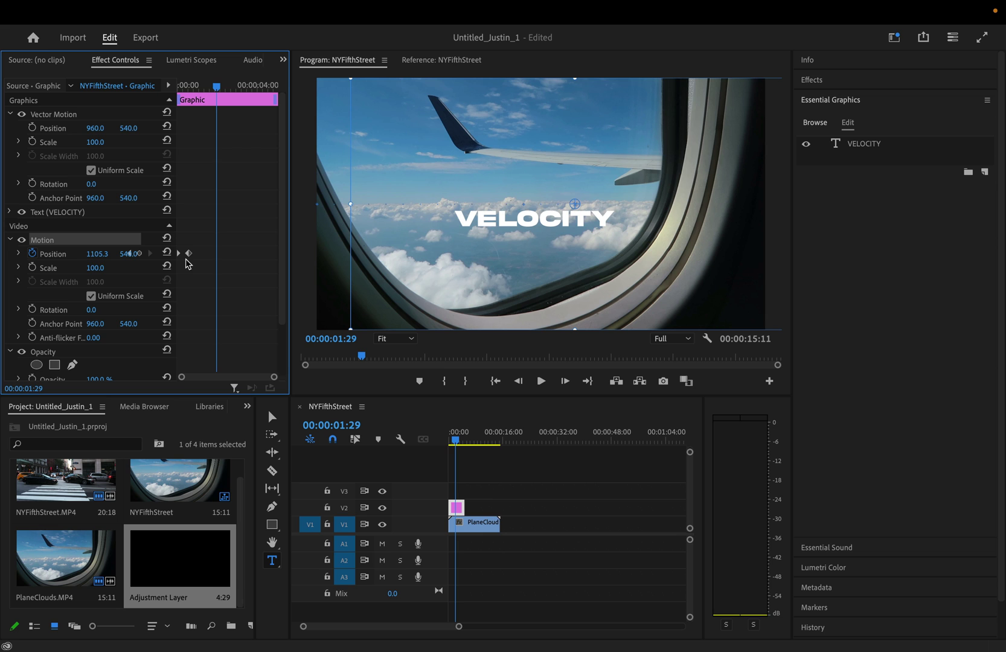
pyautogui.moveTo(190, 258); pyautogui.dragTo(196, 258)
pyautogui.press('Home')
pyautogui.press('space')
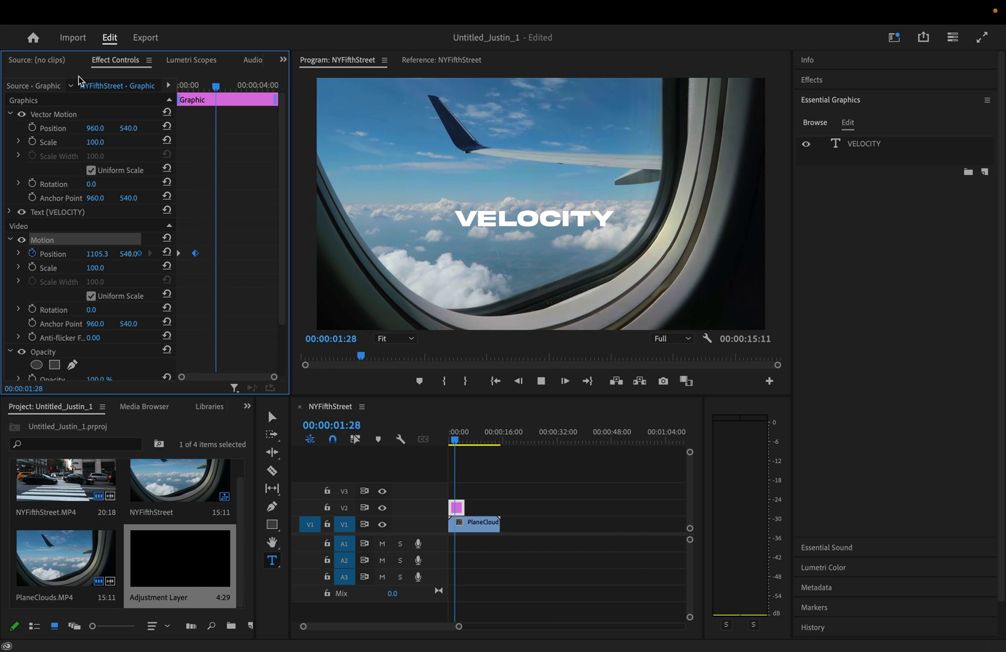
pyautogui.press('space')
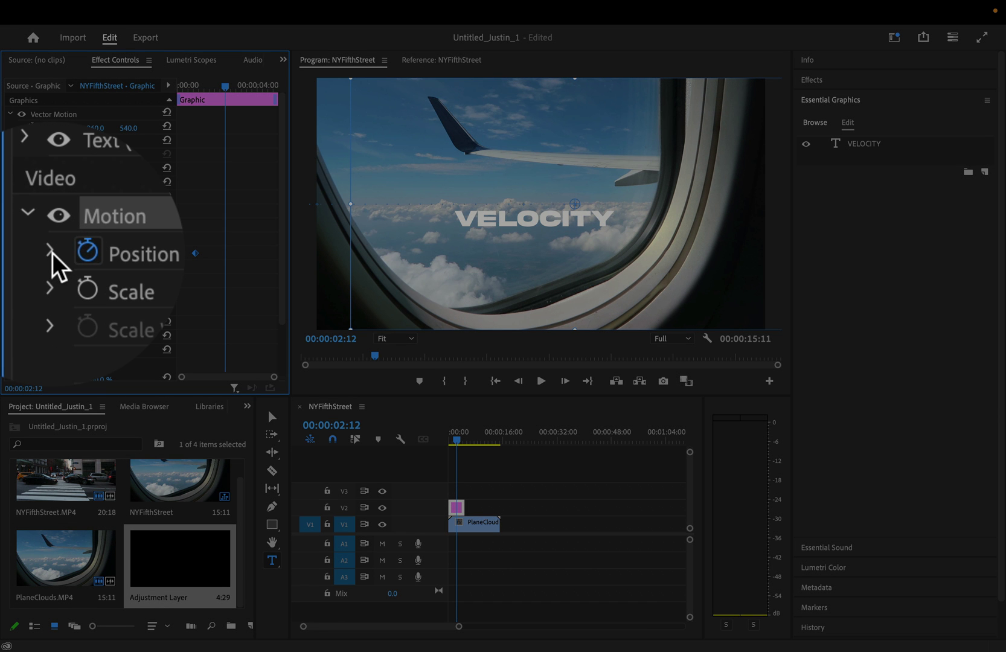
# Expand the title's Position property to show its speed graph.
pyautogui.click(20, 253)
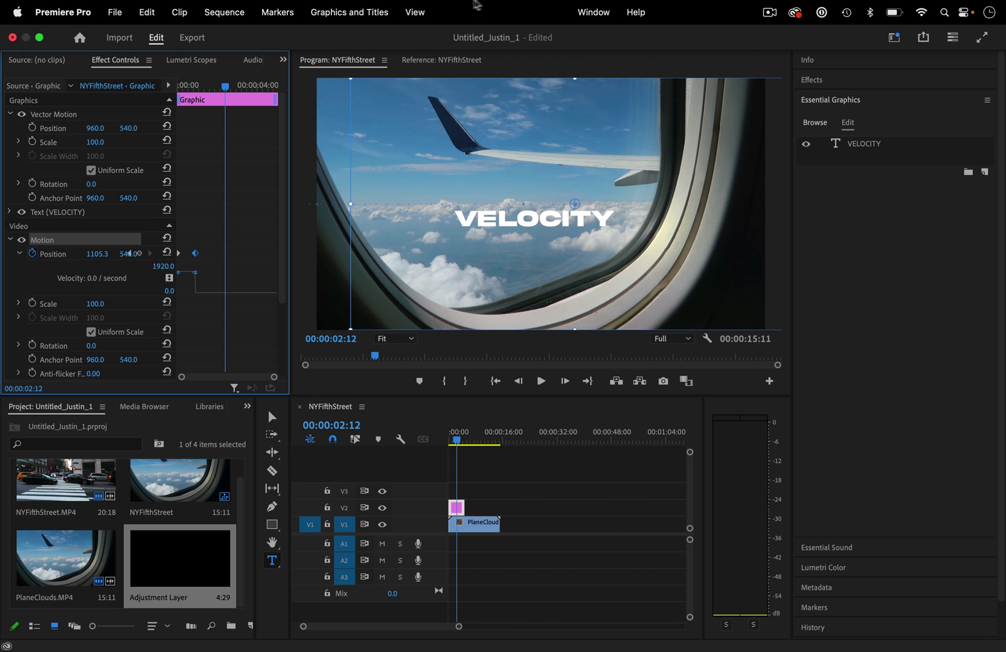
pyautogui.click(595, 7)
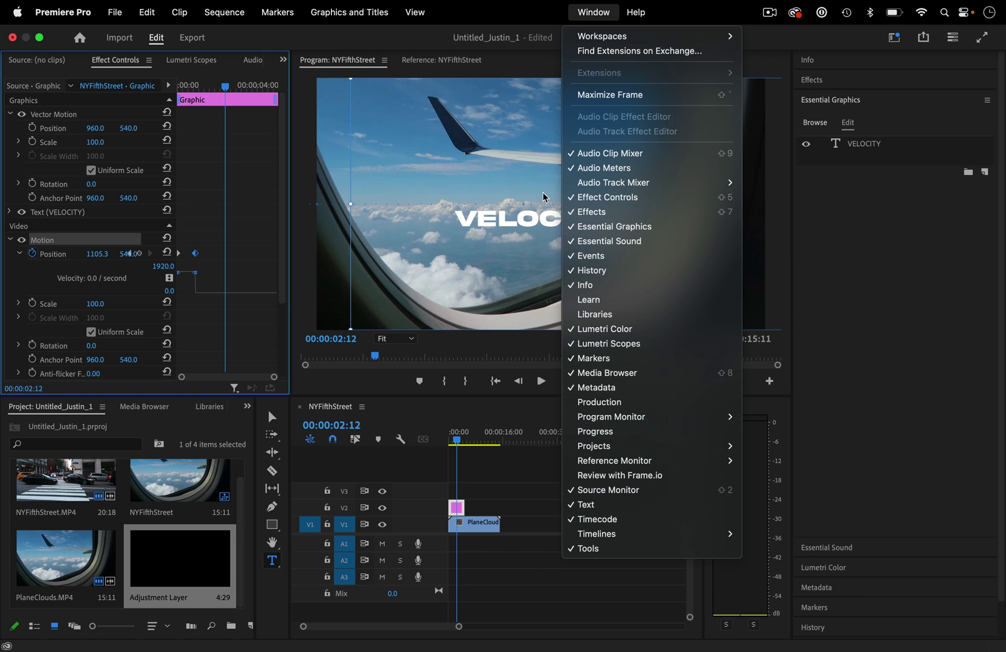
pyautogui.click(114, 72)
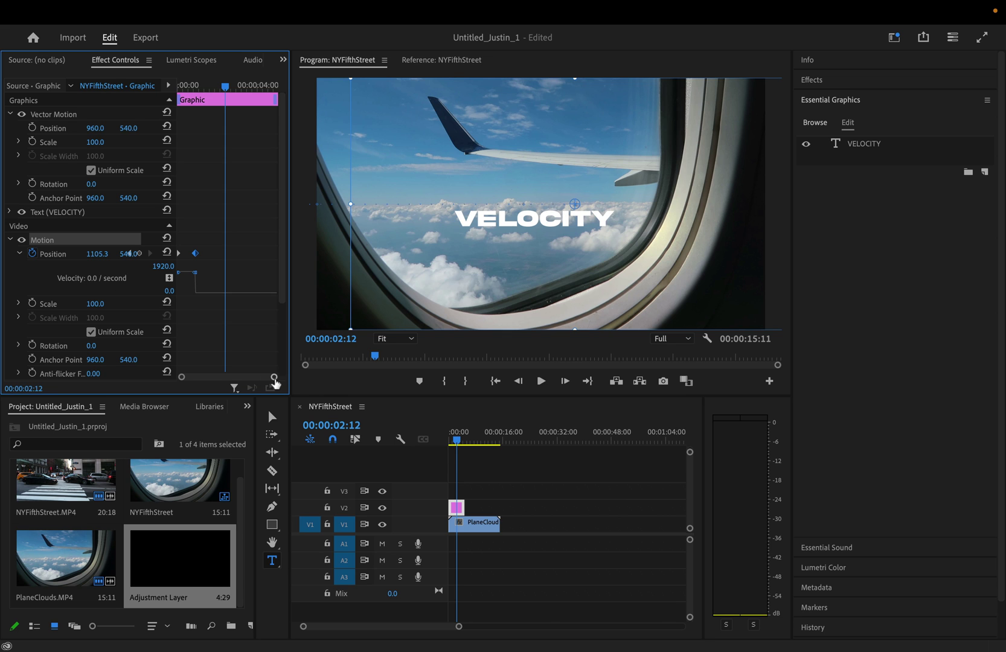
# Select both Position keyframes and drag the velocity handle so the slide peaks at 4992.6.
pyautogui.moveTo(291, 365); pyautogui.dragTo(251, 379)
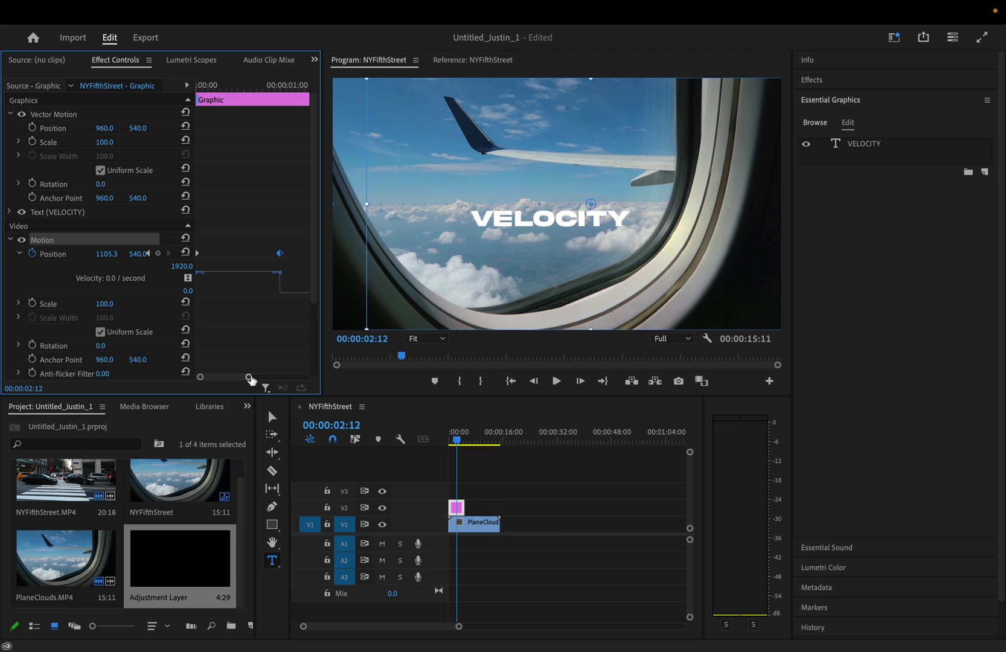
pyautogui.click(54, 254)
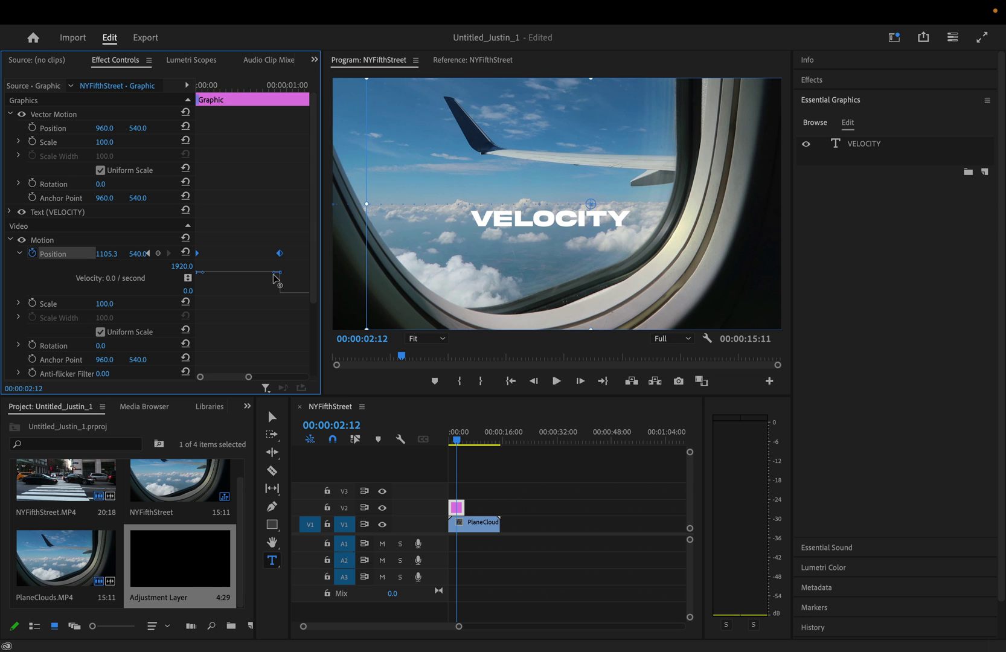
pyautogui.moveTo(219, 79); pyautogui.dragTo(257, 84)
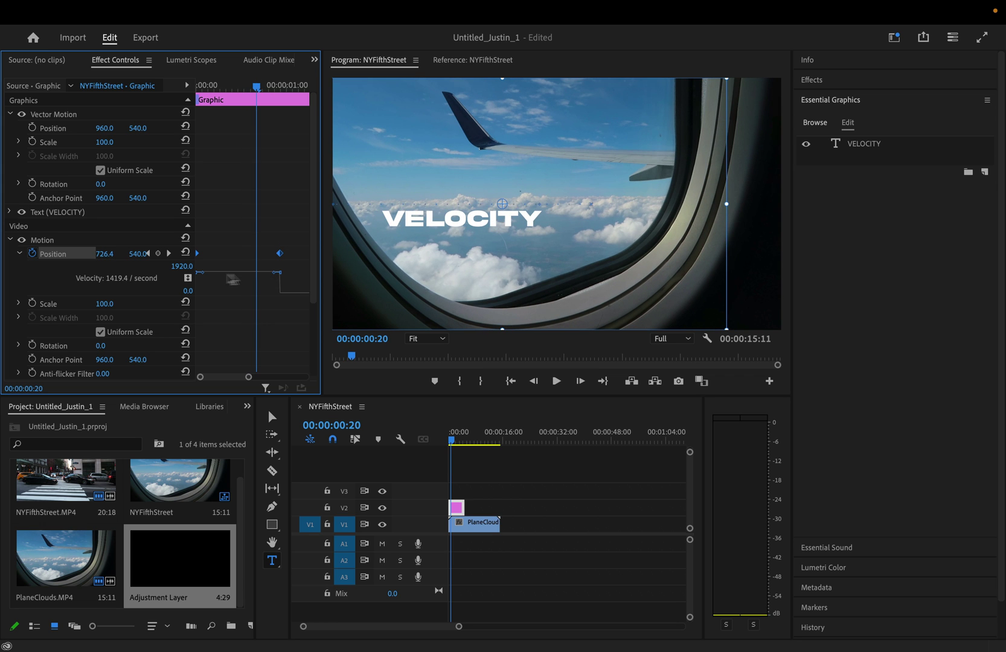
pyautogui.moveTo(204, 276); pyautogui.dragTo(248, 292)
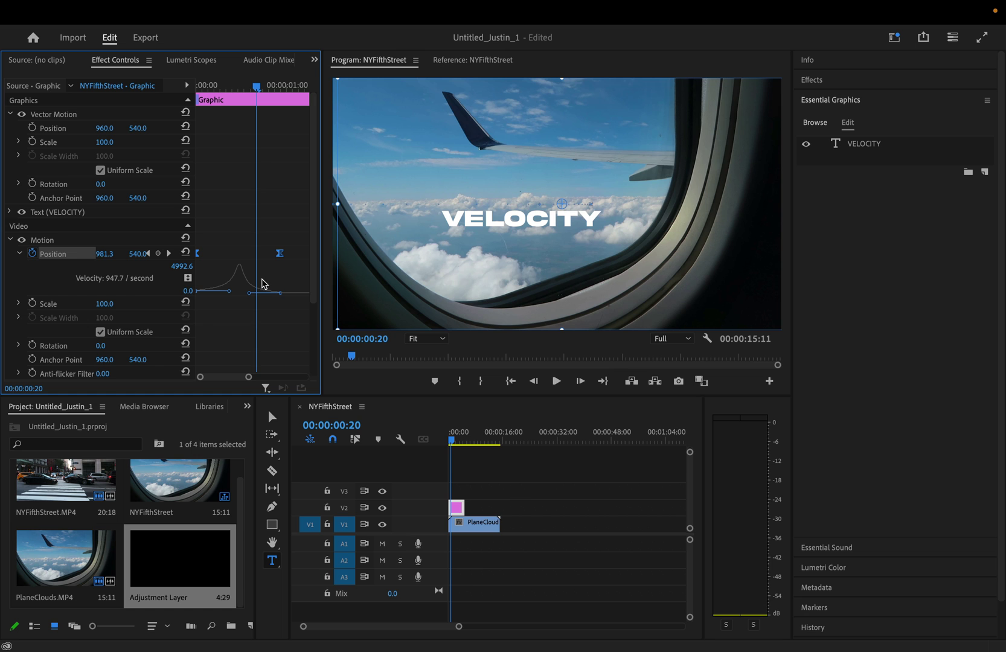
pyautogui.moveTo(253, 88); pyautogui.dragTo(181, 90)
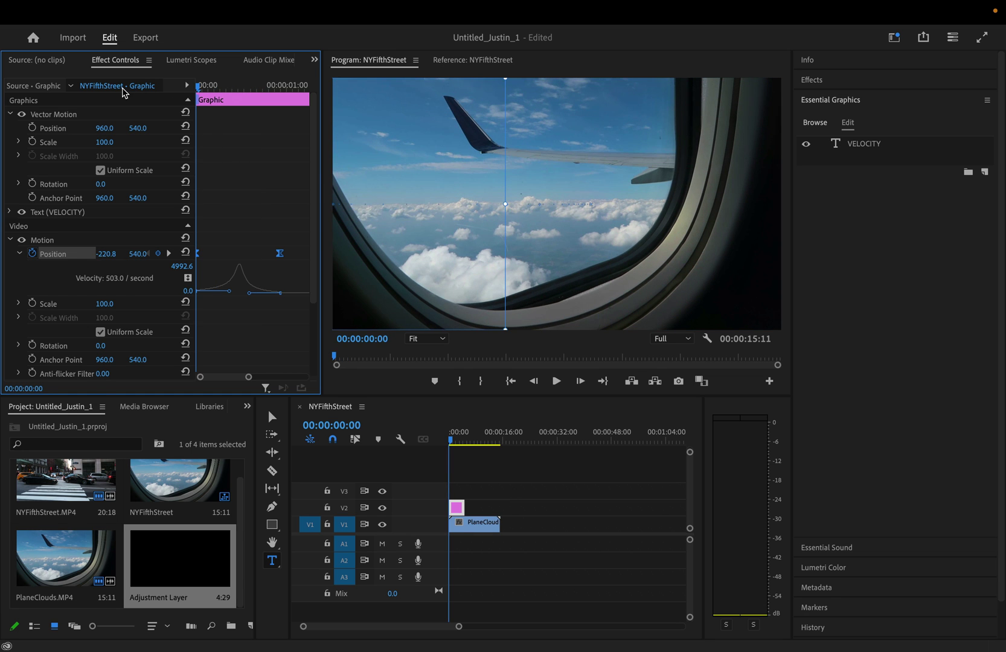
pyautogui.press('space')
pyautogui.press('space')
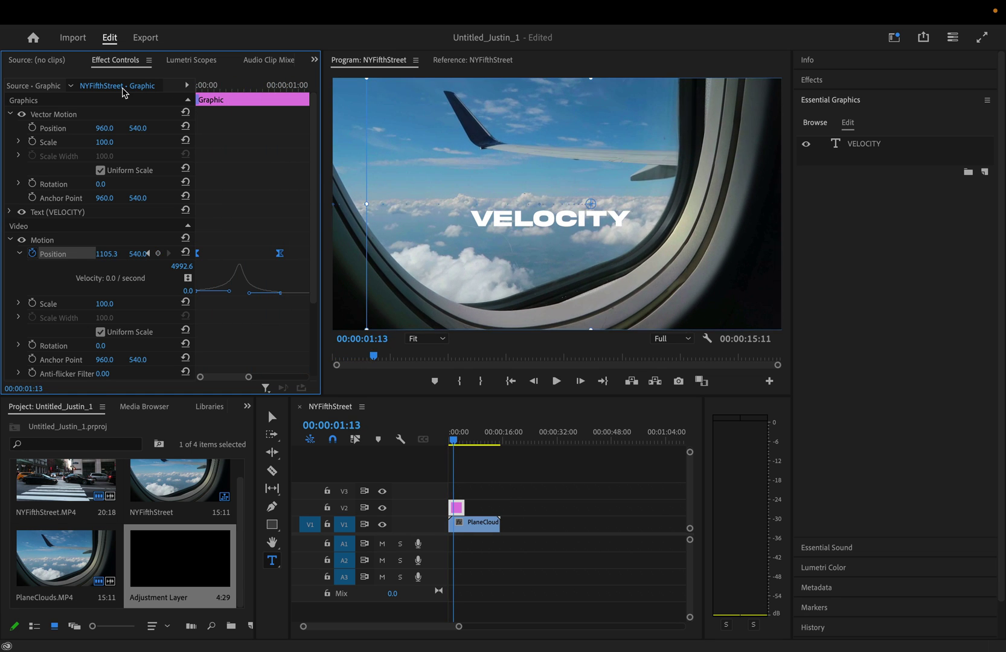
pyautogui.click(209, 84)
pyautogui.press('space')
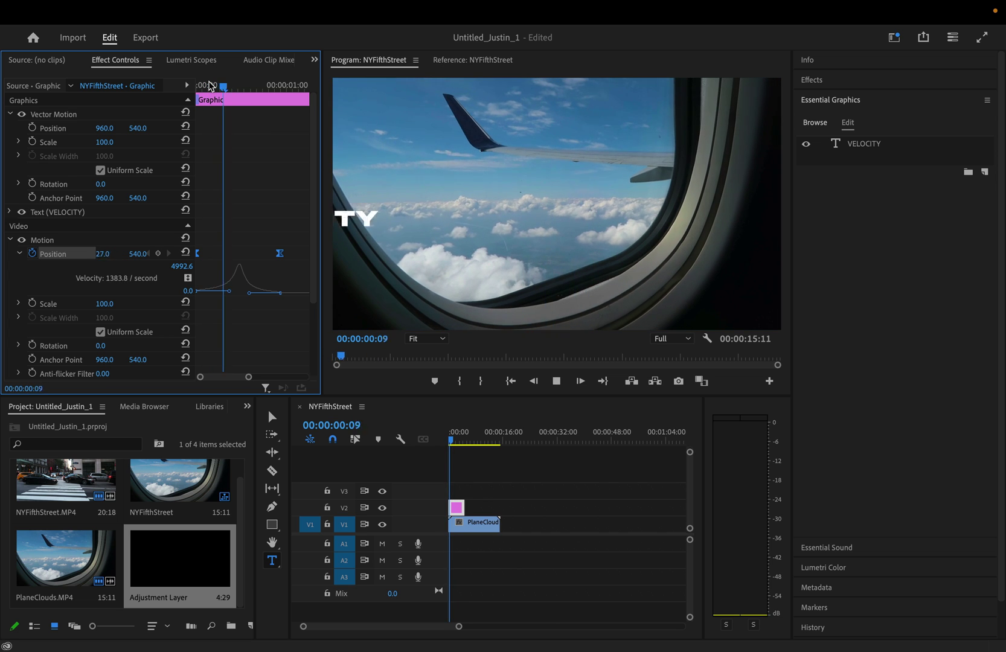
pyautogui.press('space')
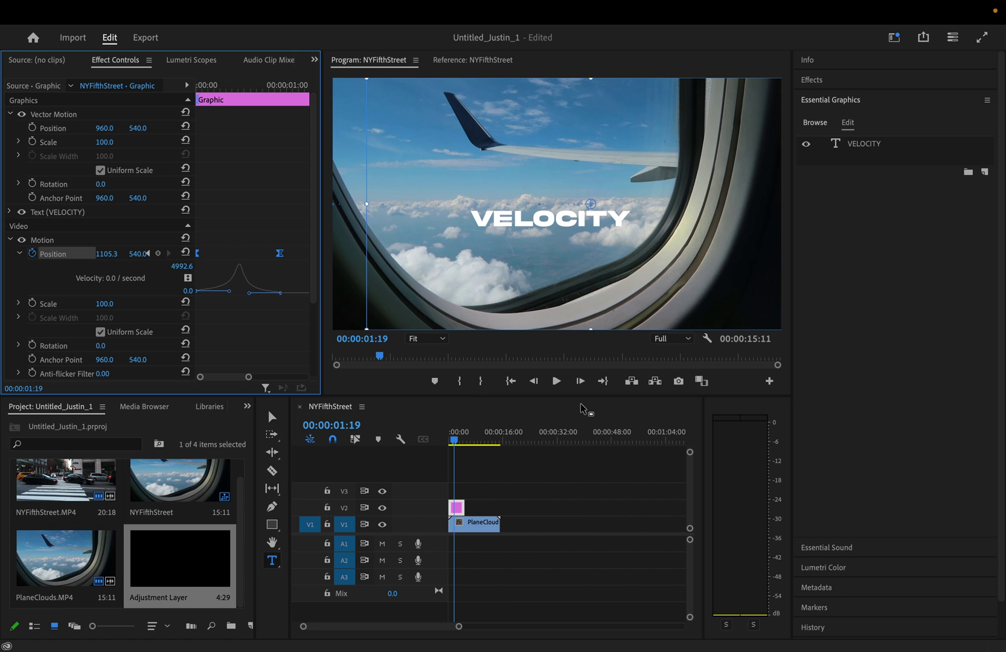
# Set the last Position keyframe's temporal interpolation to Linear.
pyautogui.rightClick(279, 254)
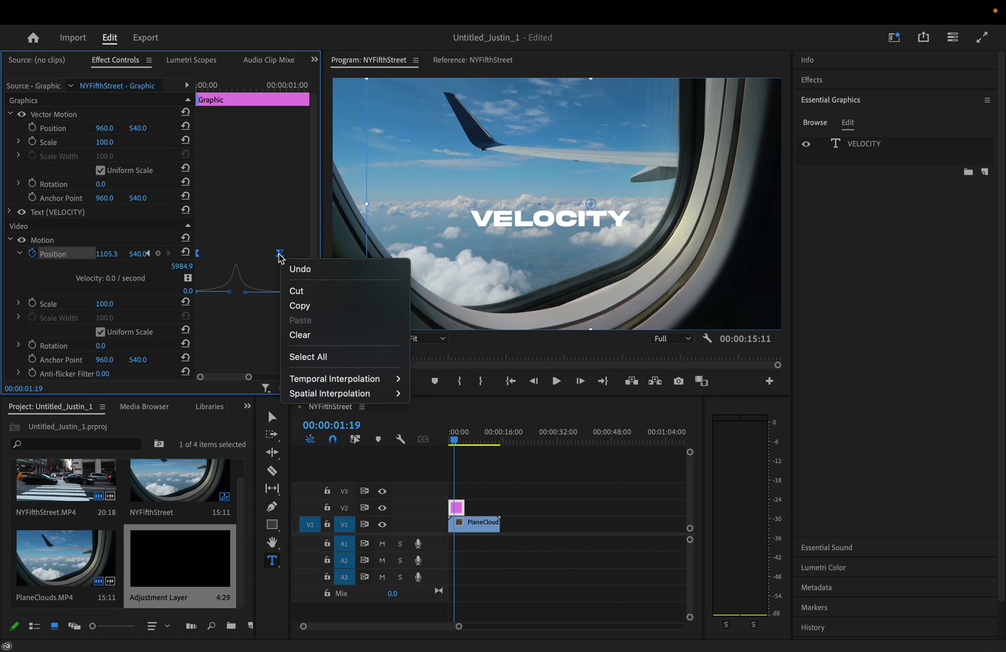
pyautogui.moveTo(324, 380)
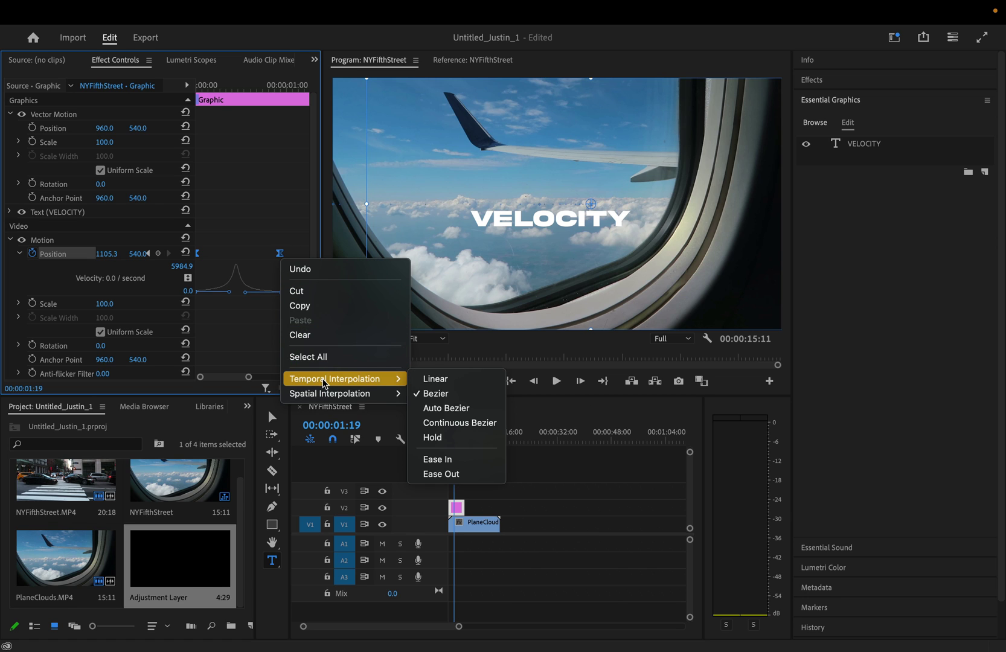
pyautogui.click(435, 379)
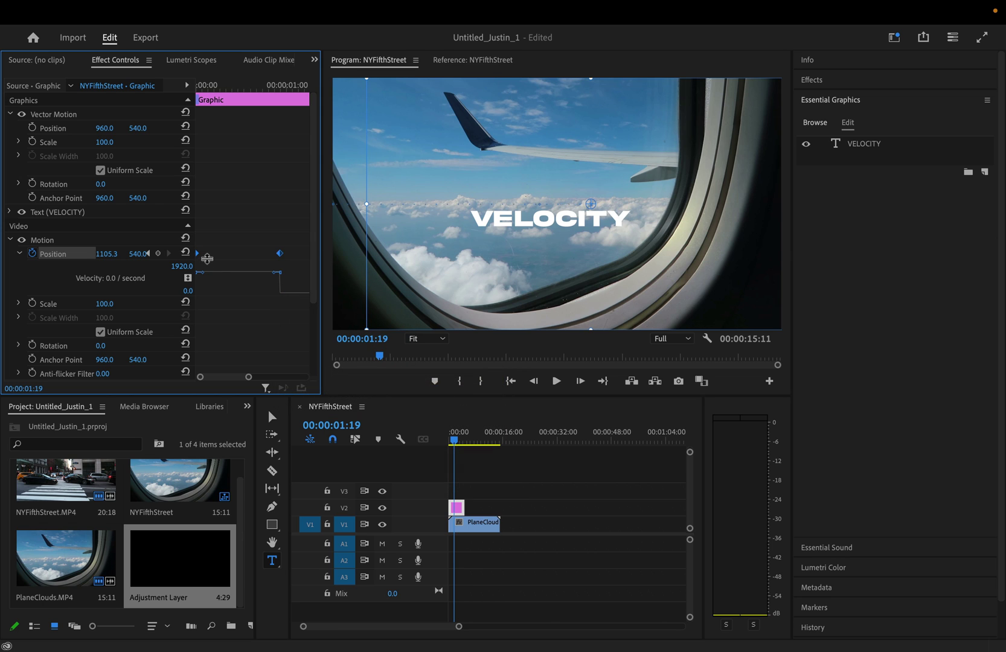
pyautogui.click(277, 249)
# Apply Ease In to the last Position keyframe and Ease Out to the first, then play back.
pyautogui.rightClick(279, 254)
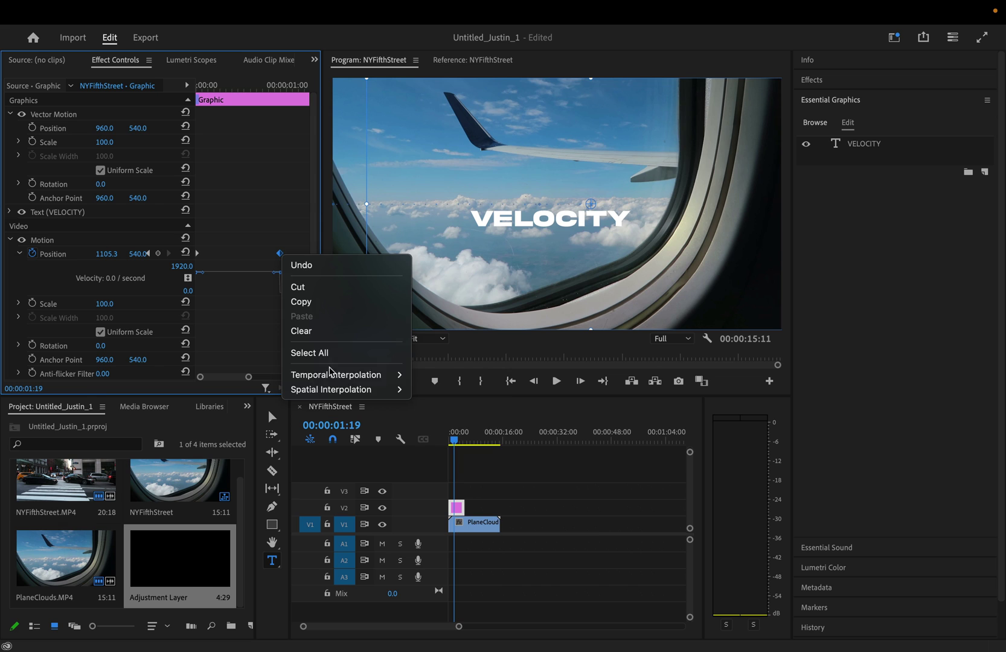
pyautogui.moveTo(363, 375)
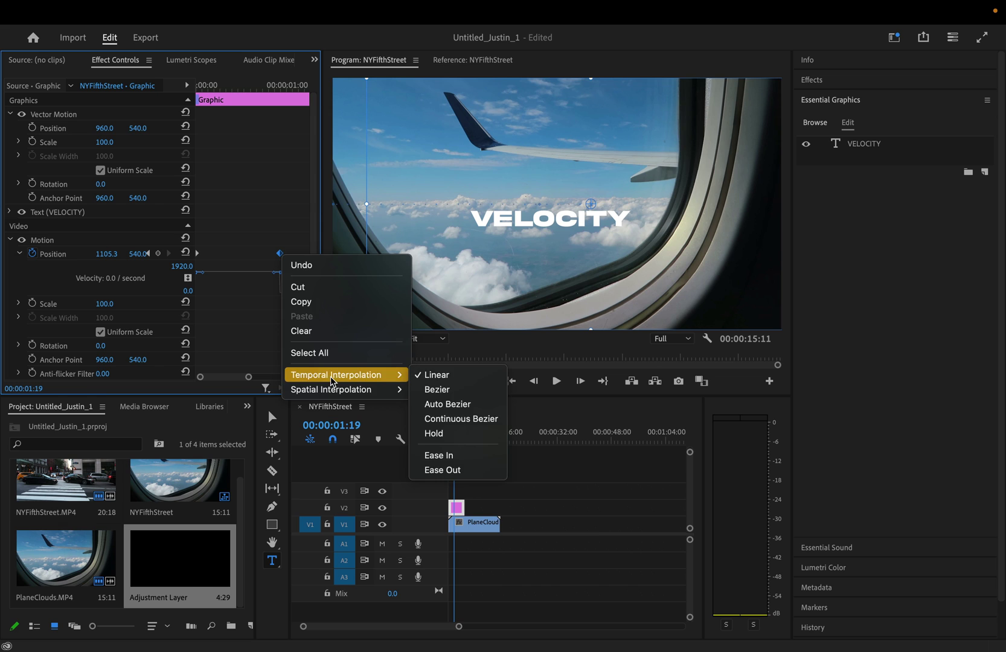
pyautogui.click(453, 458)
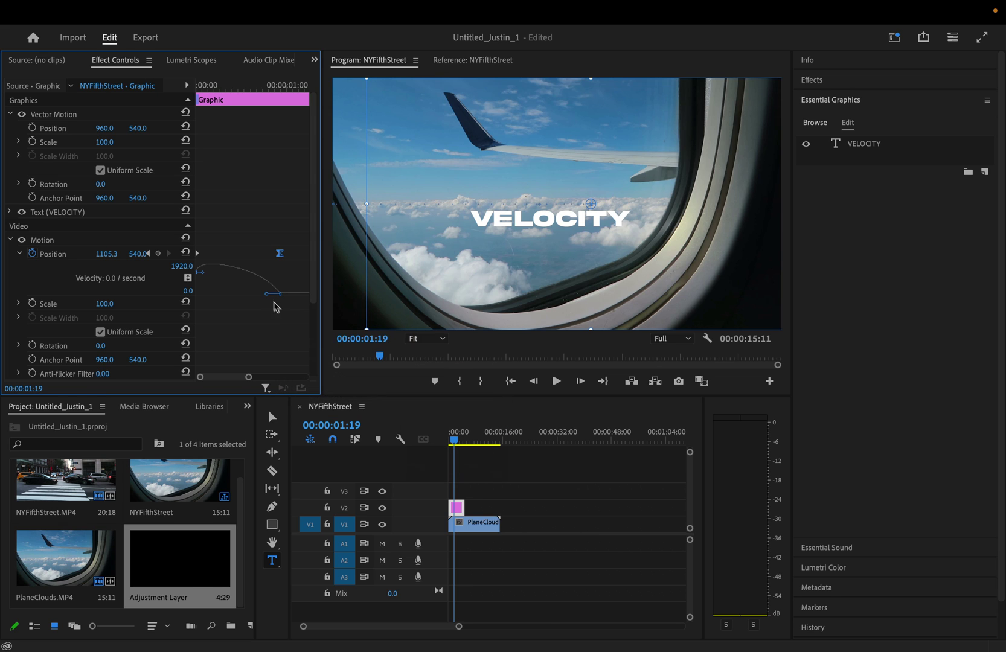
pyautogui.rightClick(198, 254)
pyautogui.moveTo(259, 378)
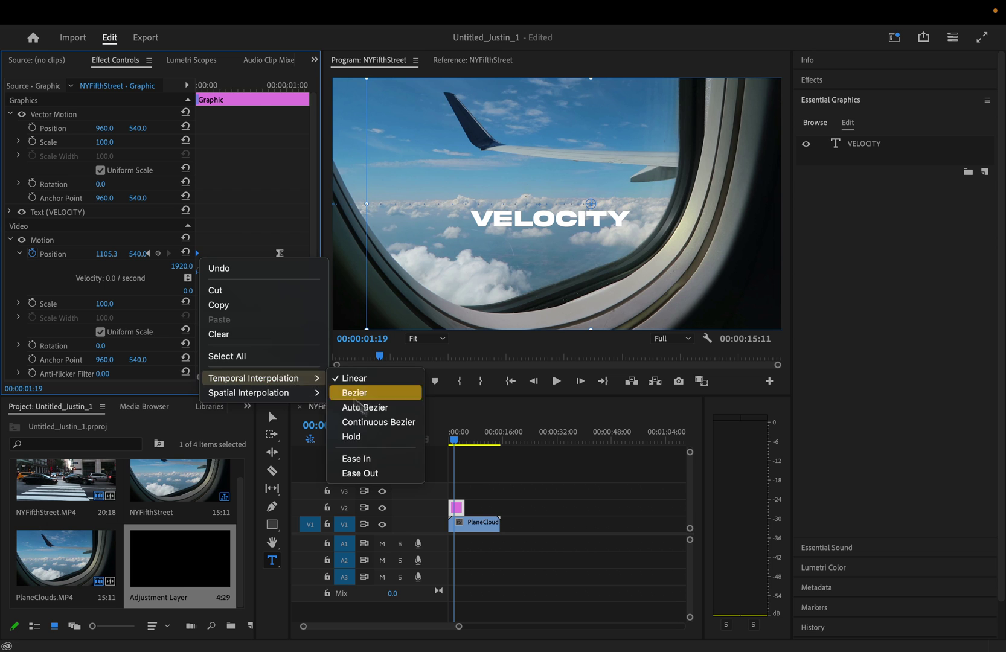
pyautogui.click(392, 474)
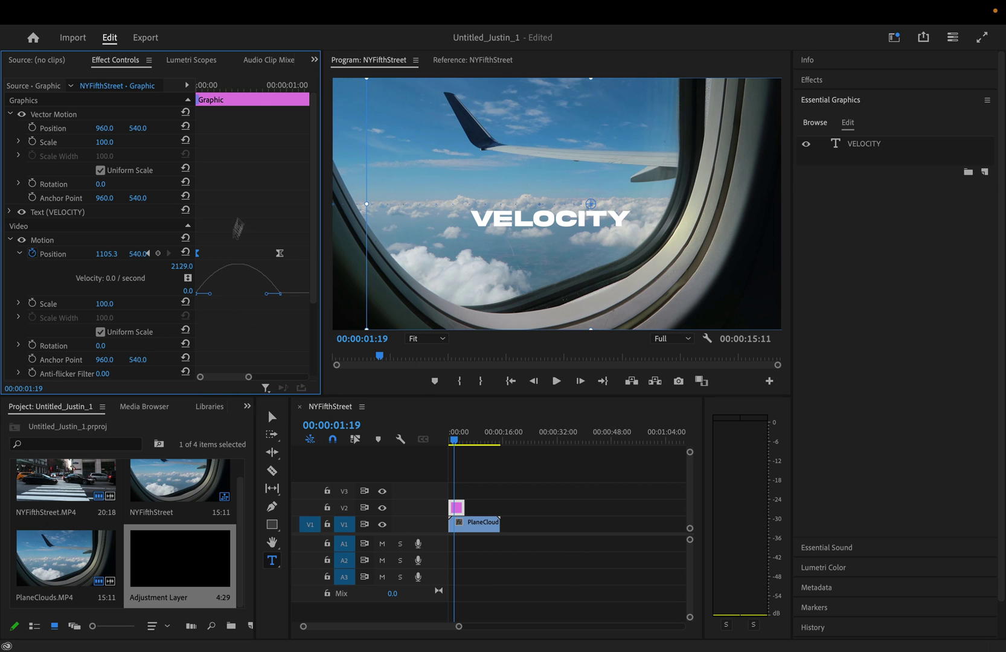
pyautogui.moveTo(241, 86); pyautogui.dragTo(134, 88)
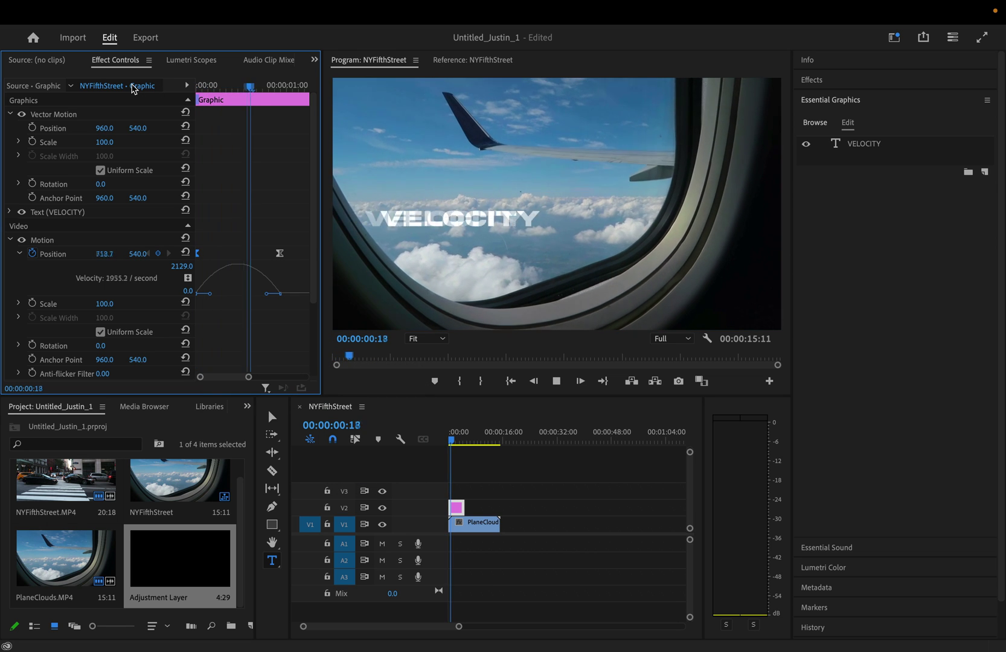
pyautogui.press('space')
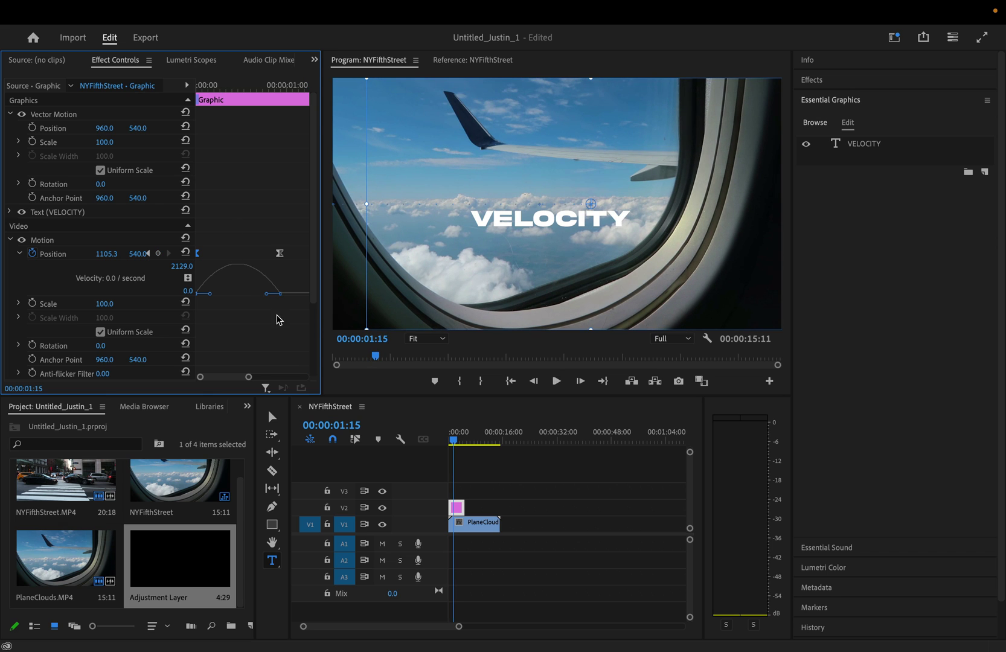
# Steepen the Position velocity curve and apply Linear Wipe to the NYFifthStreet clip on V2.
pyautogui.moveTo(265, 295); pyautogui.dragTo(231, 298)
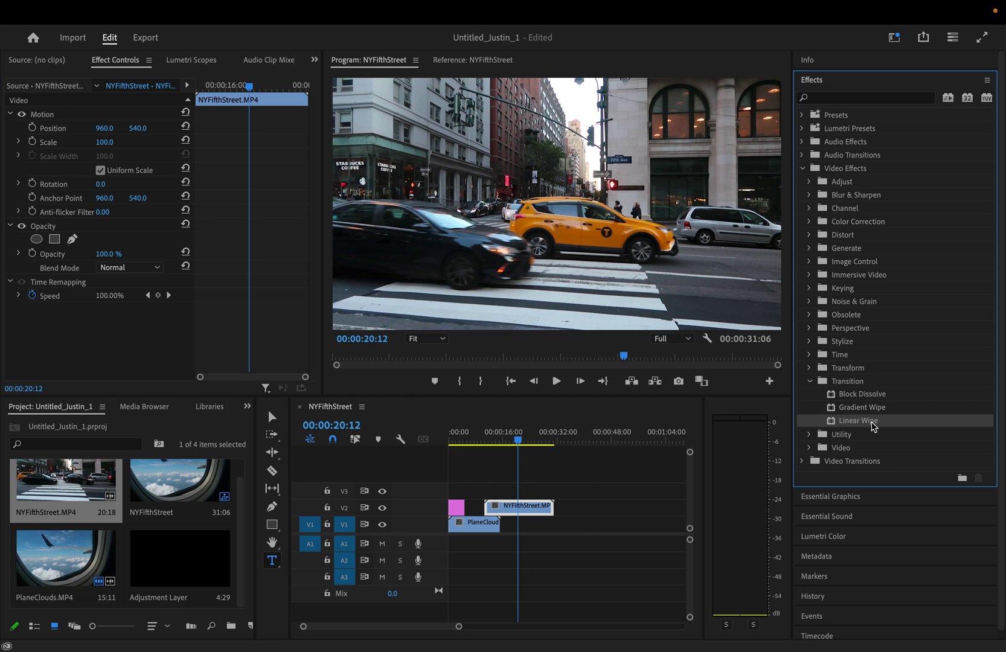
pyautogui.moveTo(521, 508); pyautogui.dragTo(525, 513)
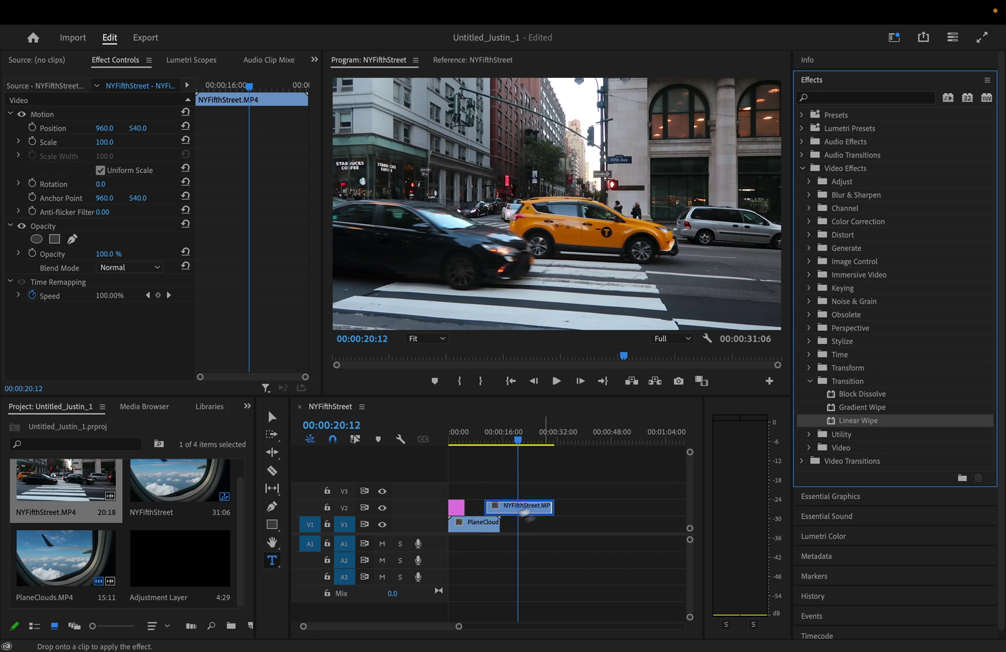
pyautogui.moveTo(525, 512); pyautogui.dragTo(524, 512)
pyautogui.click(493, 433)
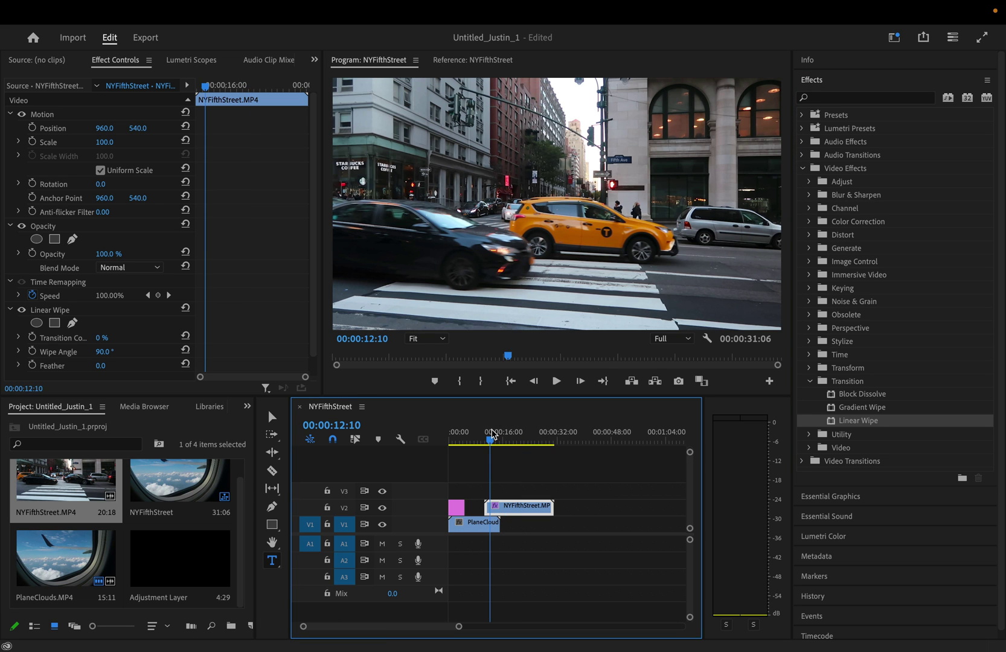
pyautogui.moveTo(493, 434); pyautogui.dragTo(488, 434)
# Keyframe the Linear Wipe's Transition Completion at 100% at the street clip's start.
pyautogui.click(63, 309)
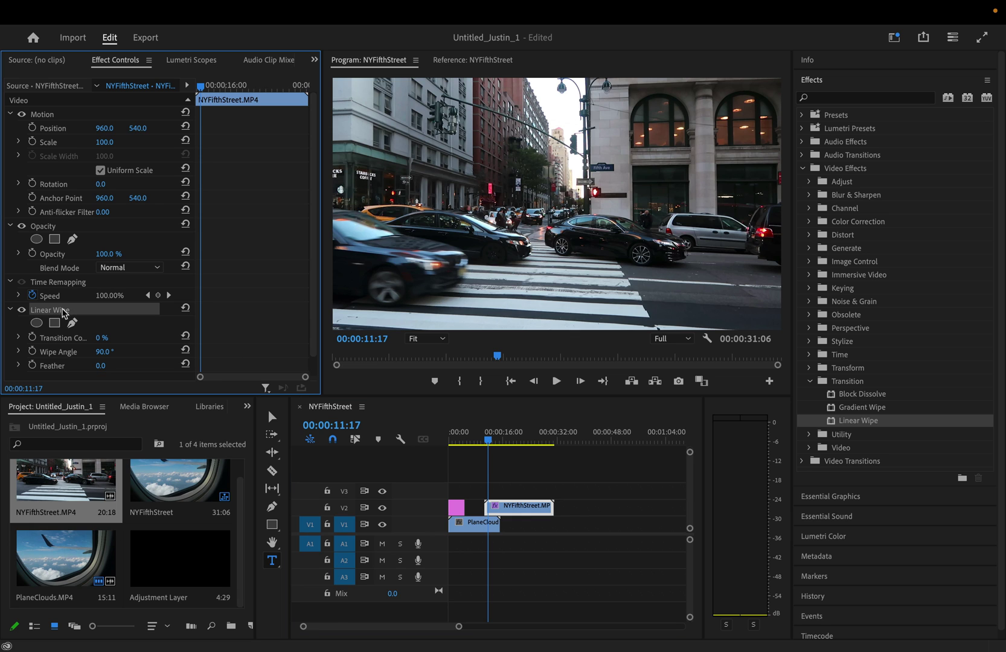
pyautogui.click(32, 337)
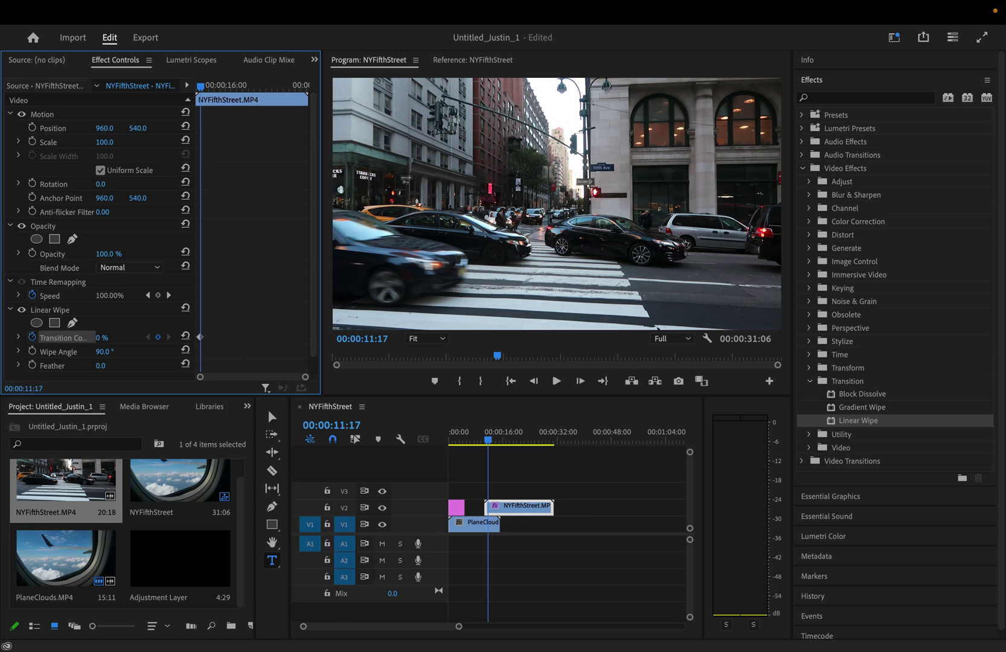
pyautogui.moveTo(103, 338); pyautogui.dragTo(157, 338)
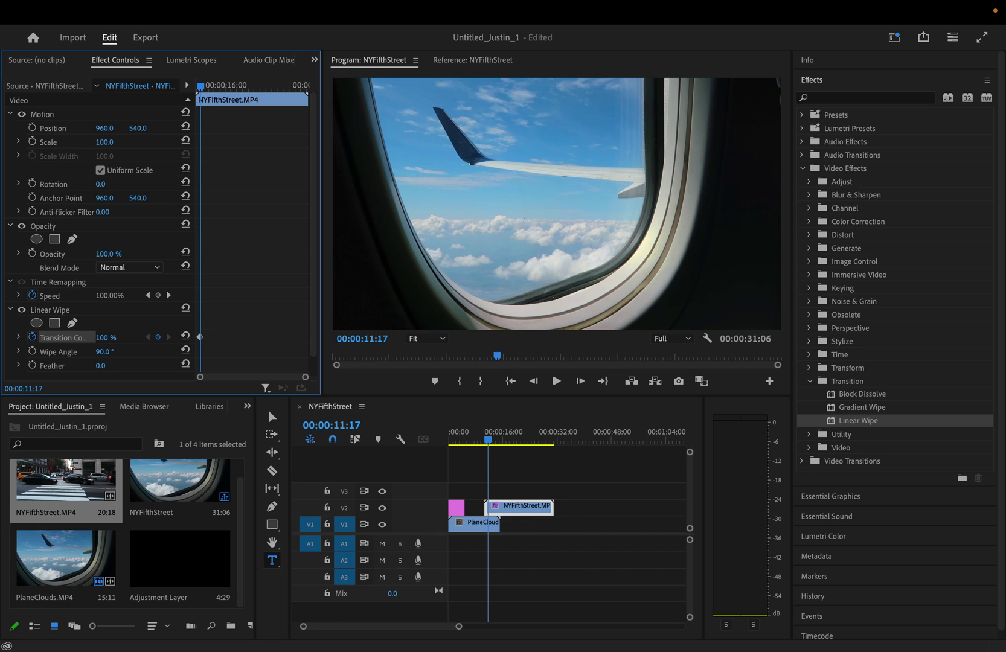
# Add a 0% Transition Completion keyframe at 00:00:14:04.
pyautogui.click(207, 87)
pyautogui.moveTo(207, 86); pyautogui.dragTo(215, 87)
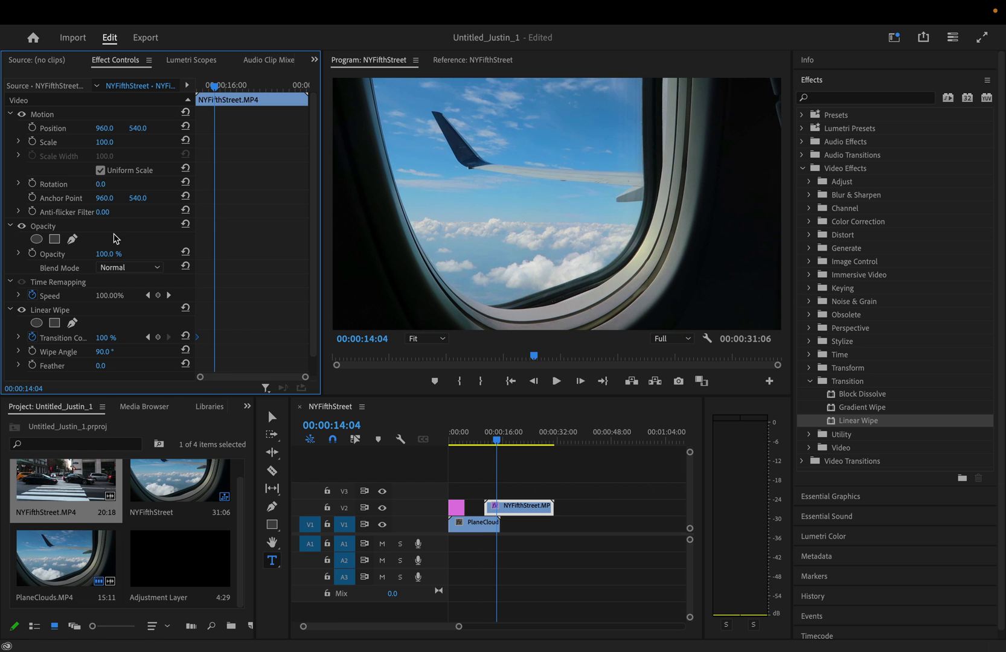
pyautogui.click(113, 336)
pyautogui.write('0')
pyautogui.press('Return')
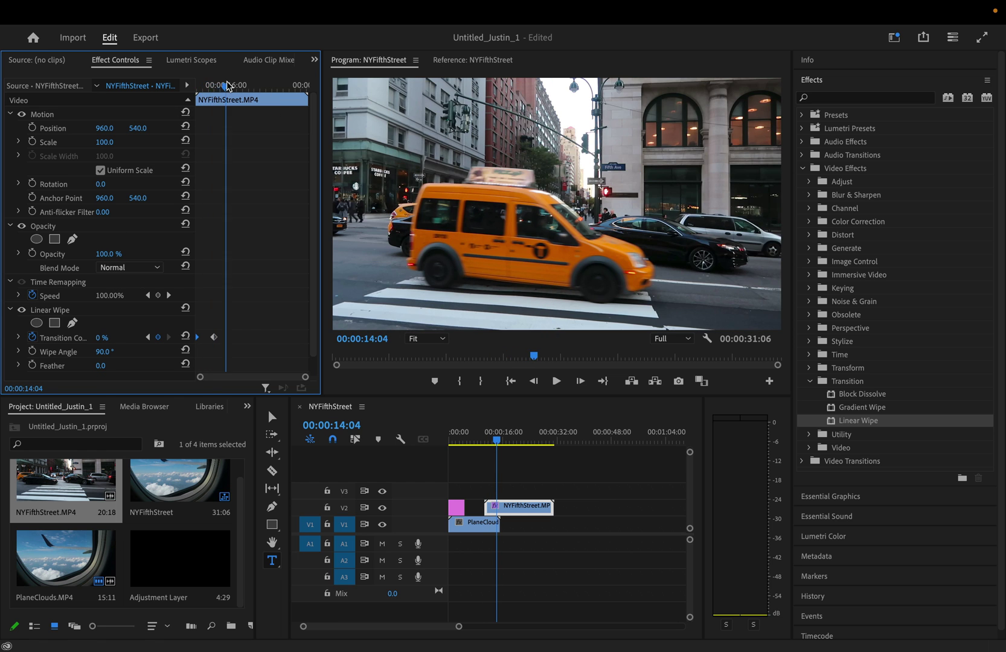
# Preview the wipe and move the 0% keyframe earlier to 00:00:13:02.
pyautogui.moveTo(226, 81); pyautogui.dragTo(199, 84)
pyautogui.press('space')
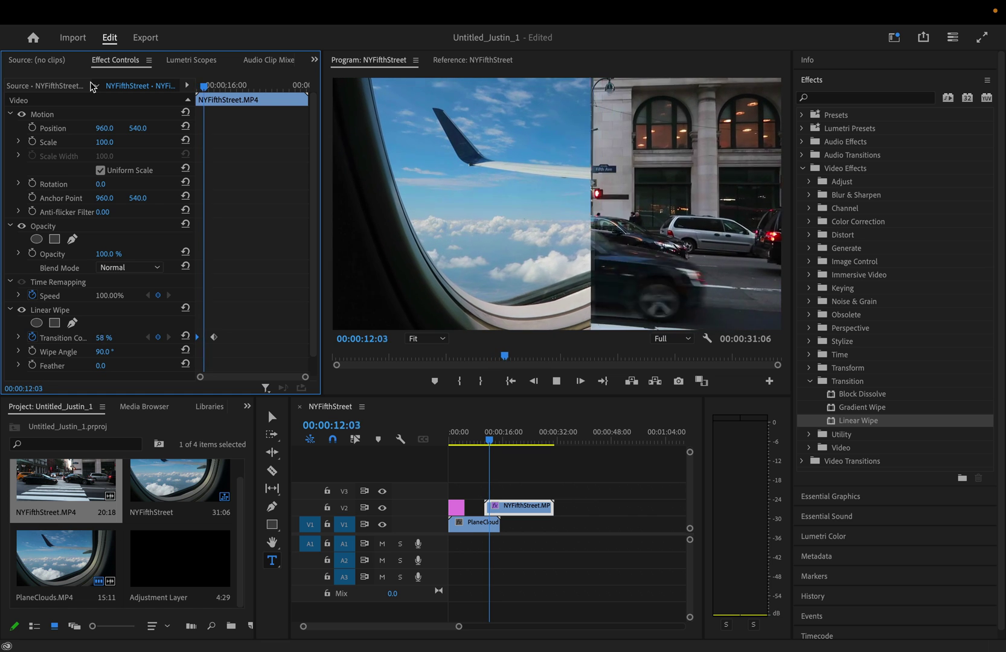
pyautogui.press('space')
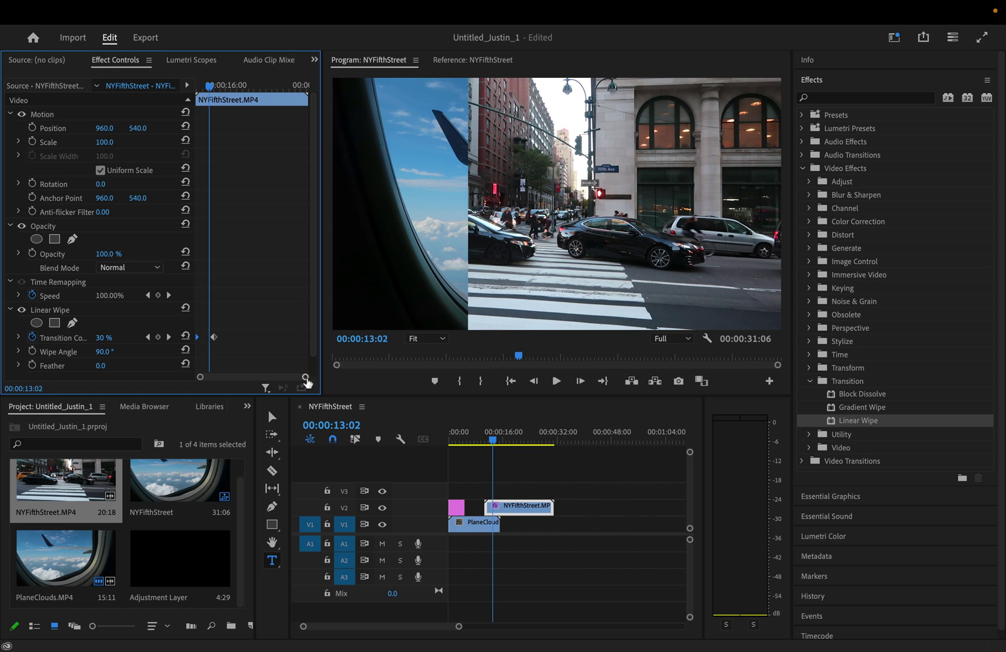
pyautogui.moveTo(306, 379); pyautogui.dragTo(245, 345)
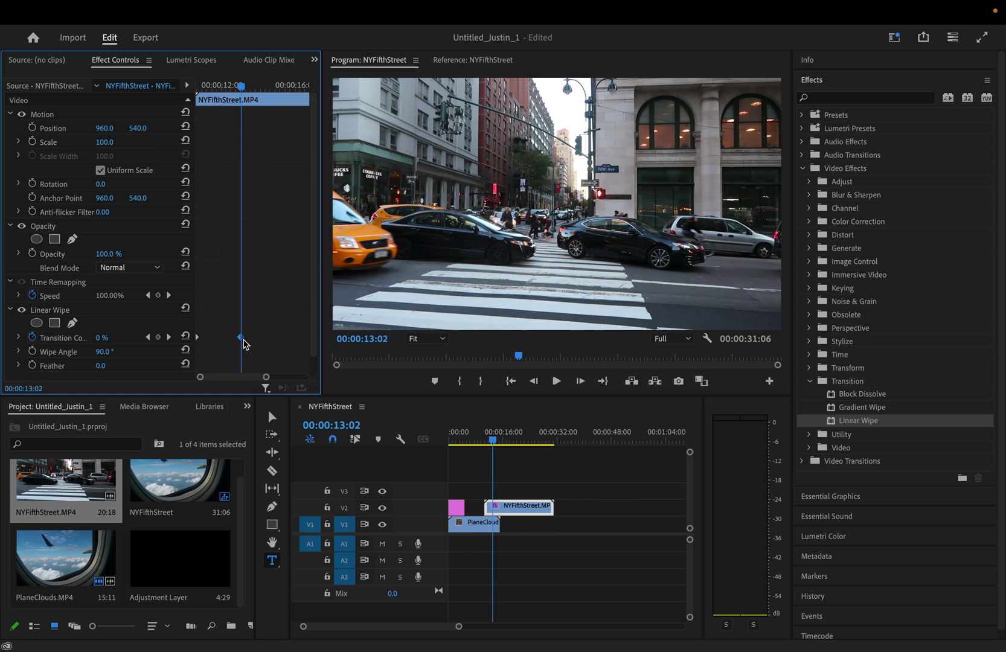
# Shape the Transition Completion velocity curve into a sharp ramp peaking near 596.7.
pyautogui.click(19, 338)
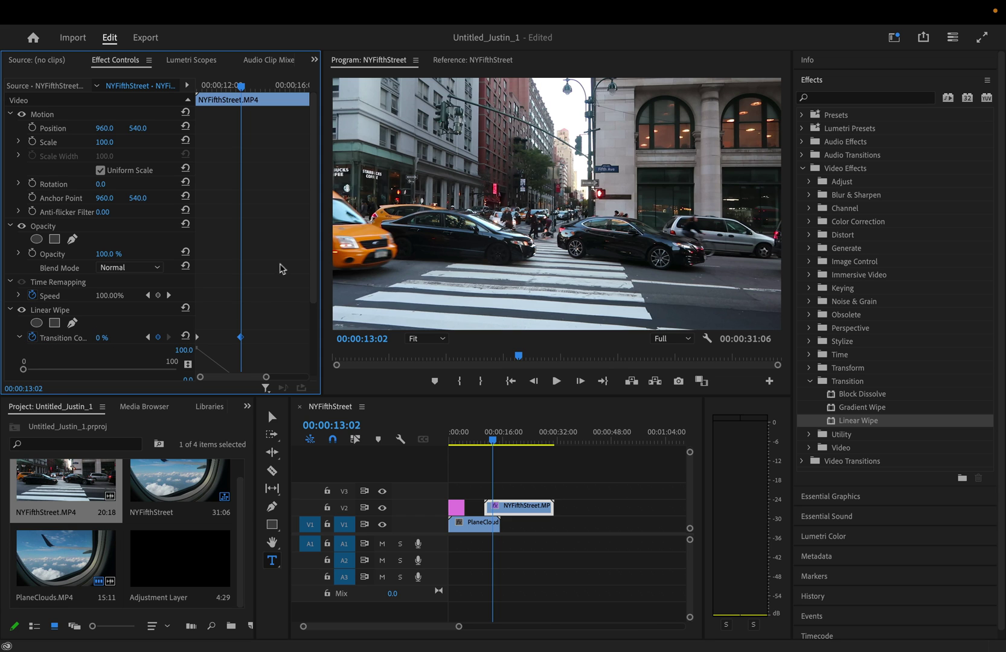
pyautogui.moveTo(312, 266); pyautogui.dragTo(314, 338)
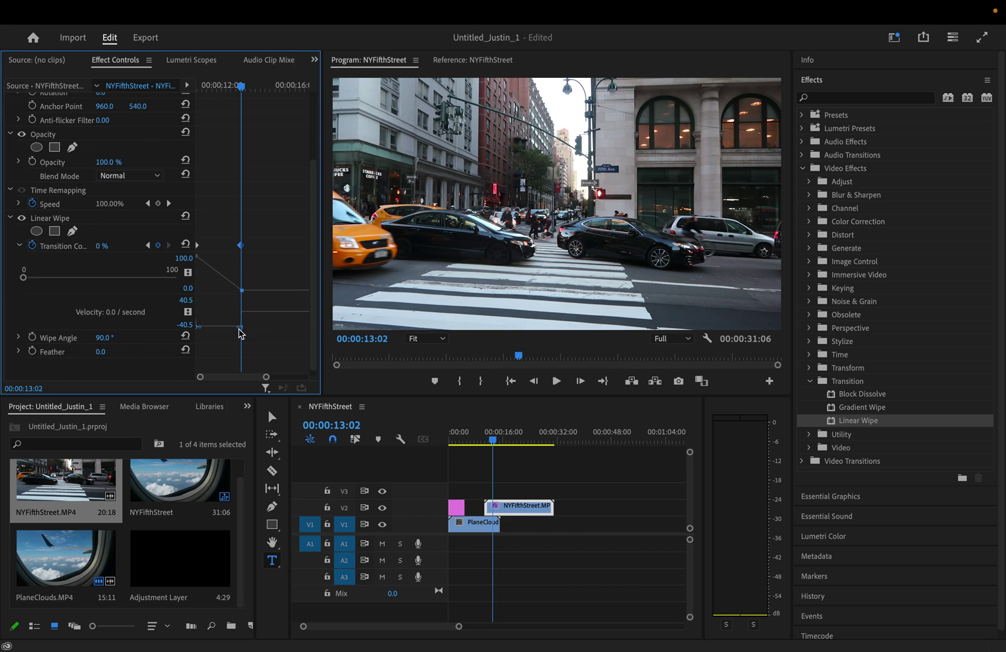
pyautogui.moveTo(239, 329); pyautogui.dragTo(216, 330)
# Play the speed-ramped street reveal from the start of the clip.
pyautogui.click(239, 84)
pyautogui.press('Up')
pyautogui.press('space')
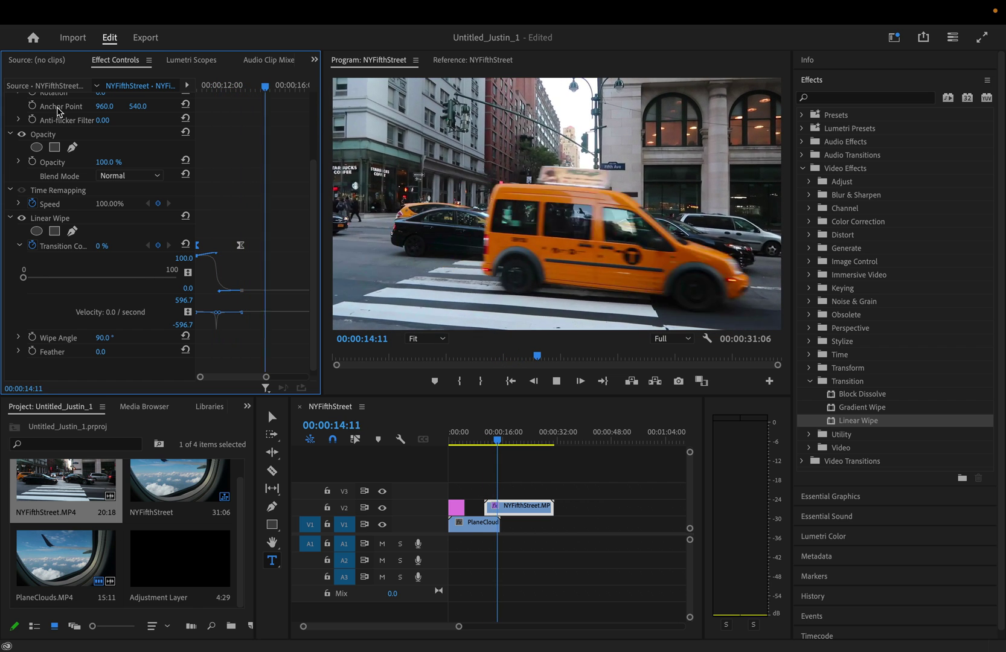
pyautogui.press('space')
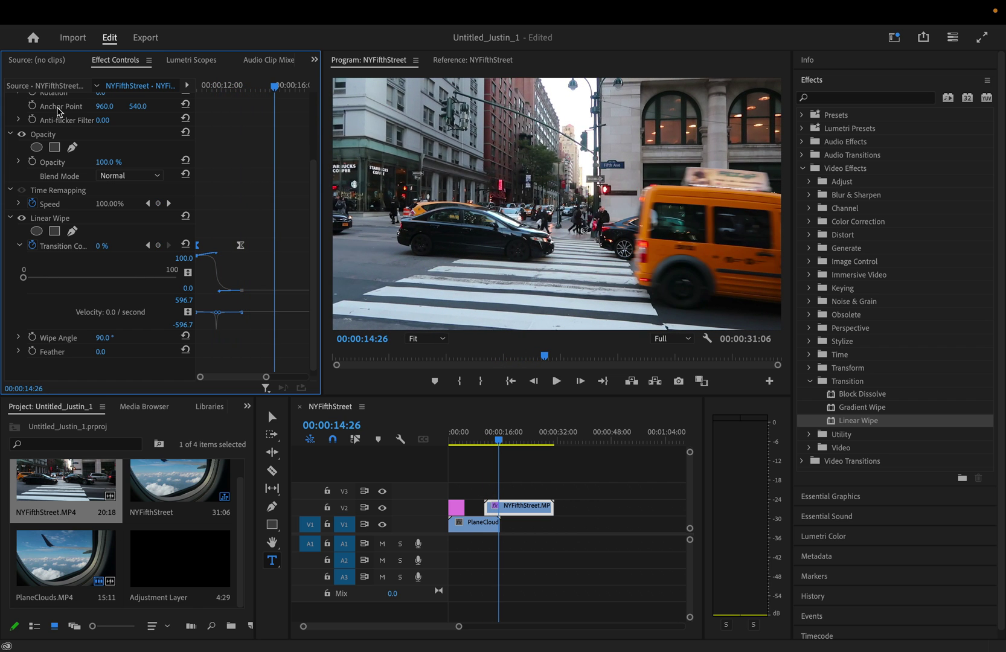